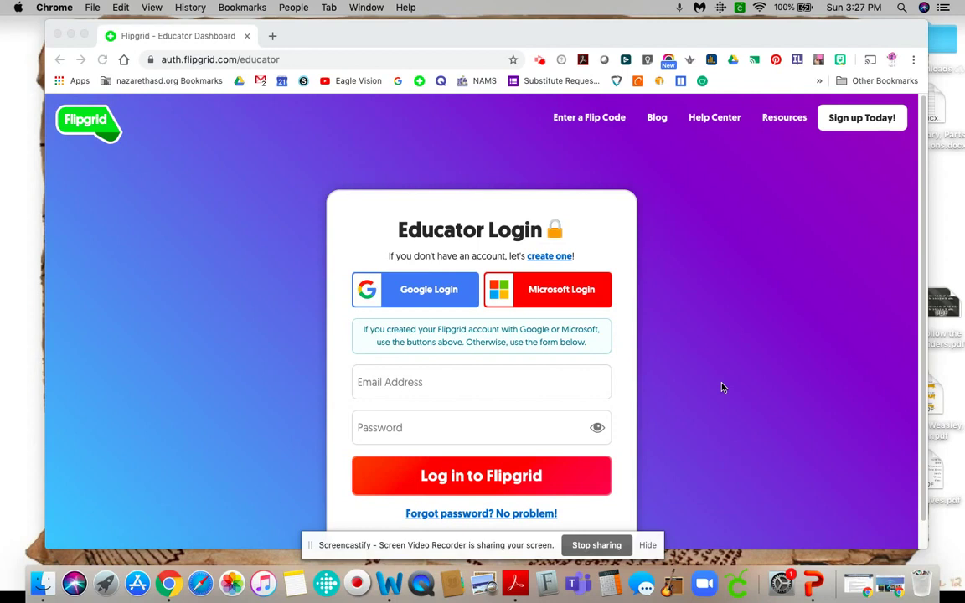
Sign in with the educator's Google account and scroll down the My Grids dashboard.
{"action": "left_click", "coordinate": [648, 546]}
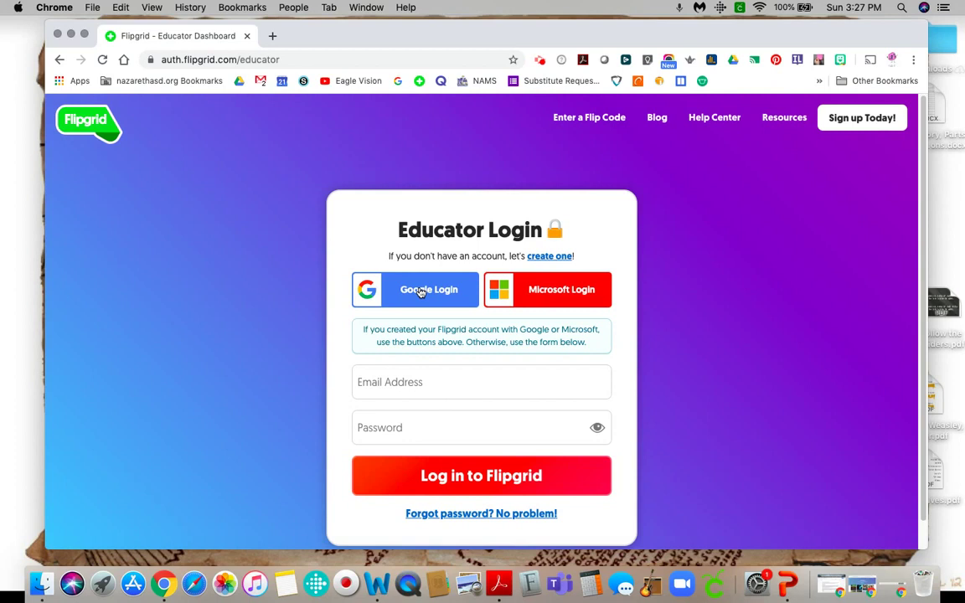
{"action": "left_click", "coordinate": [421, 291]}
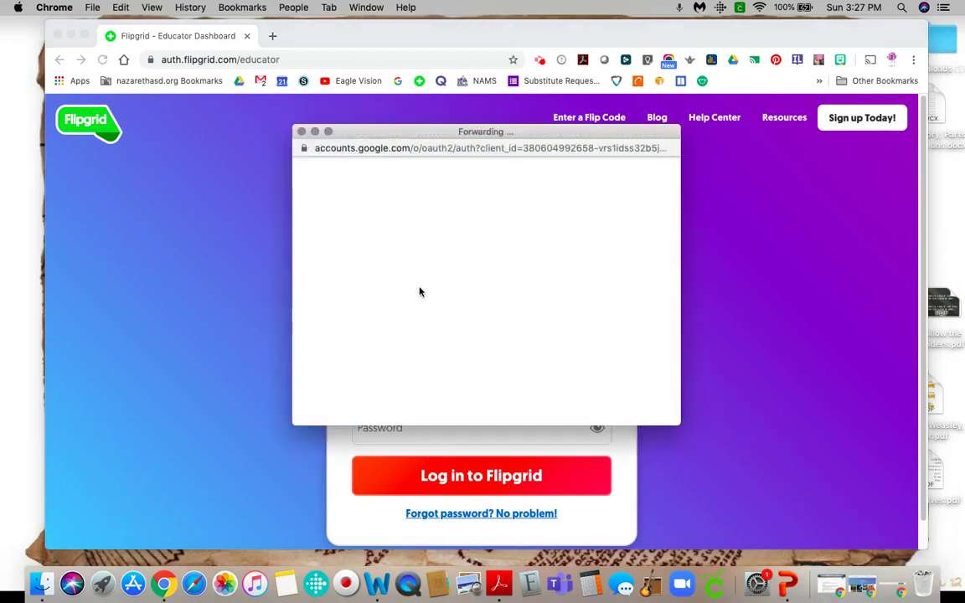
{"action": "left_click", "coordinate": [422, 289]}
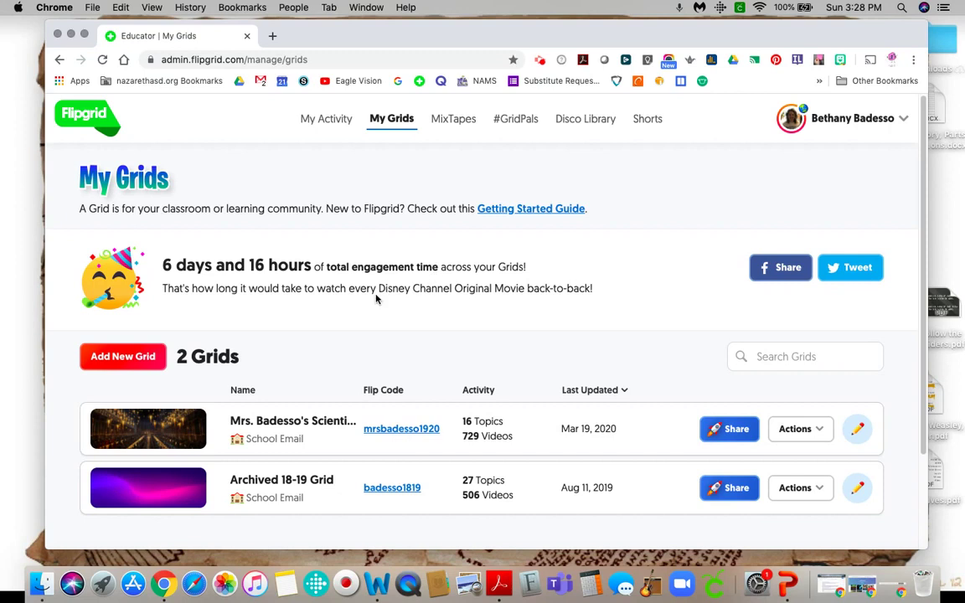
{"action": "scroll", "coordinate": [390, 290], "scroll_direction": "down", "scroll_amount": 3}
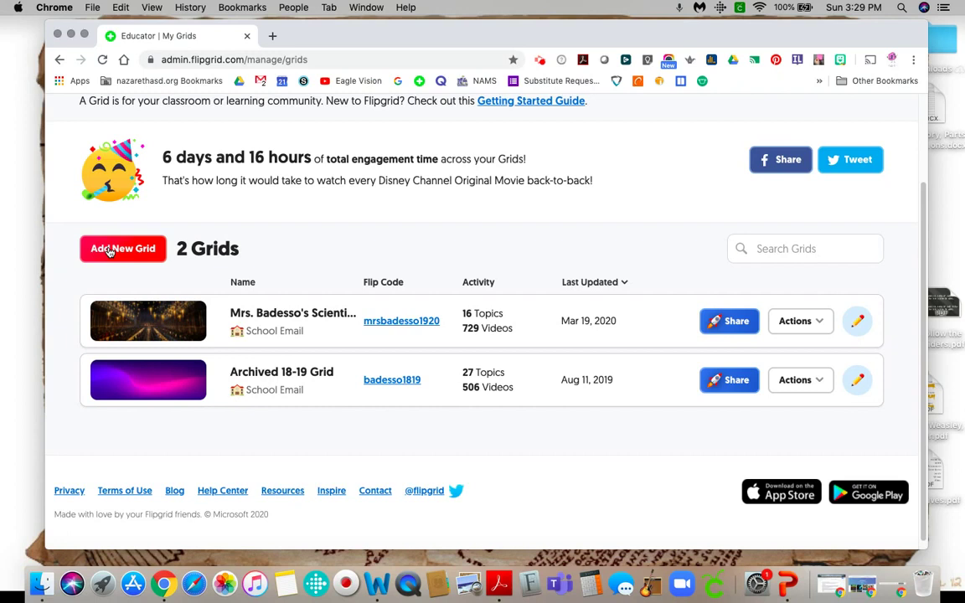
Create a new grid named 'Harry Potter is awesome!' with School Email as its join type.
{"action": "left_click", "coordinate": [109, 250]}
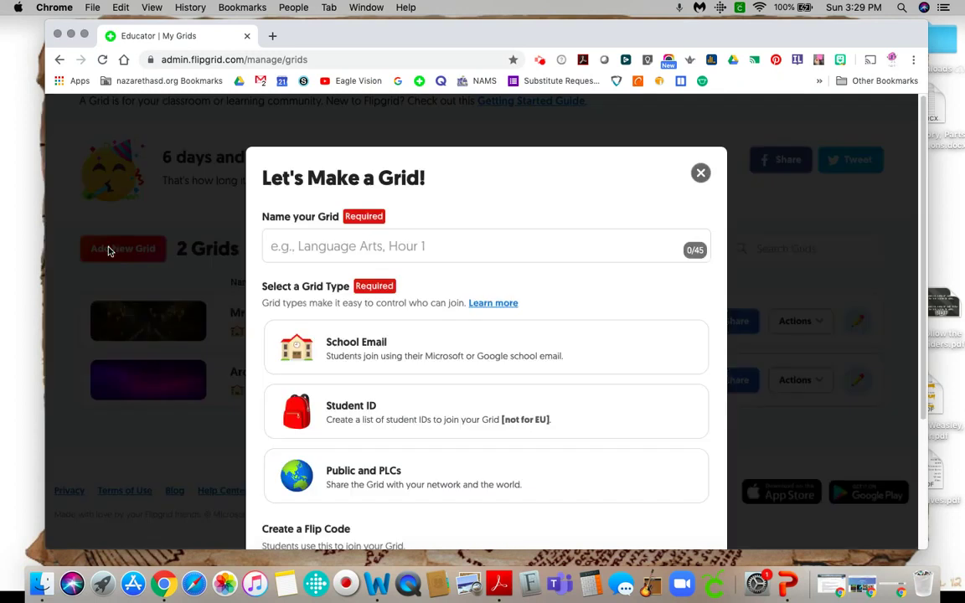
{"action": "scroll", "coordinate": [402, 226], "scroll_direction": "down", "scroll_amount": 2}
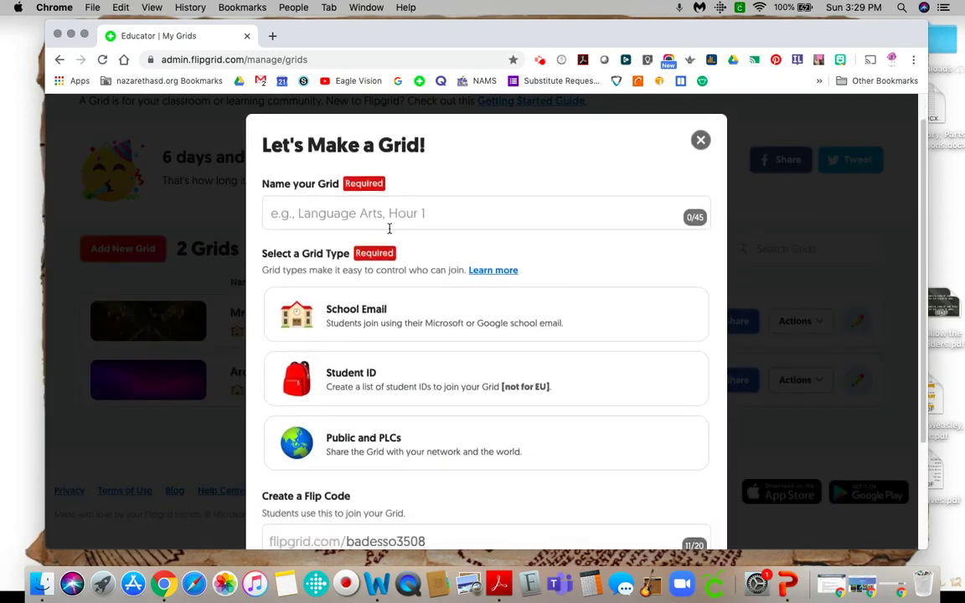
{"action": "left_click", "coordinate": [382, 215]}
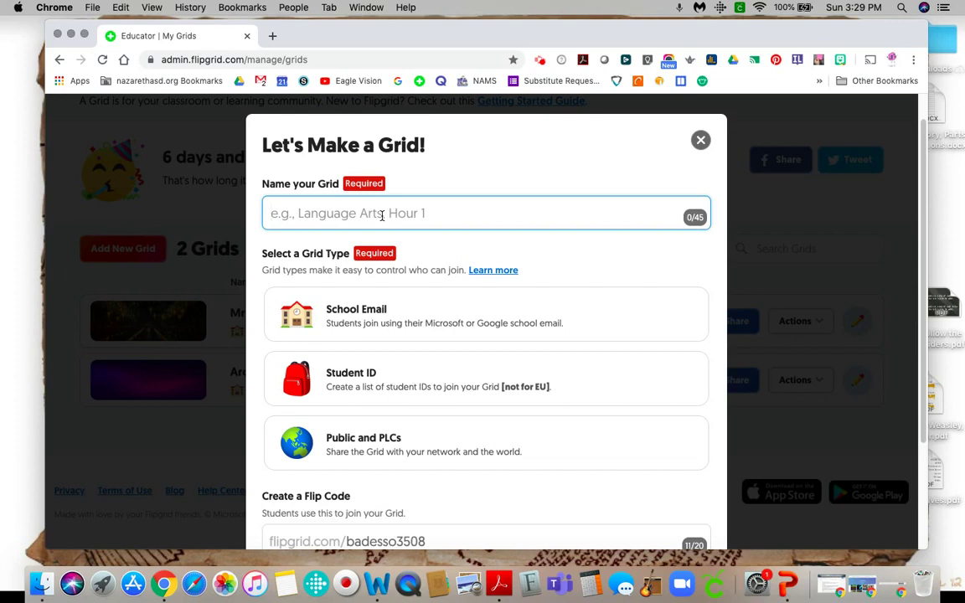
{"action": "type", "text": "Fack"}
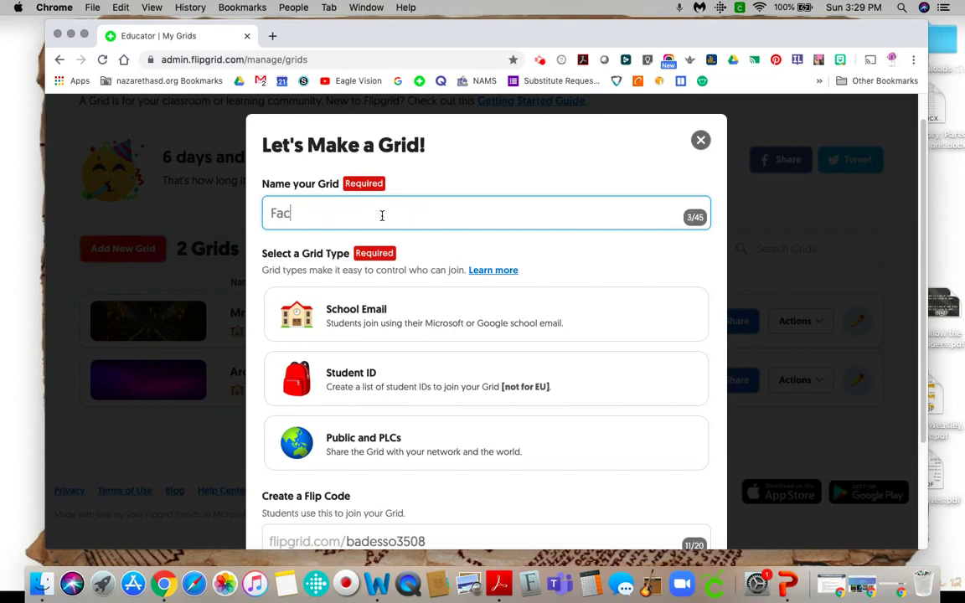
{"action": "key", "text": "BackSpace"}
{"action": "key", "text": "BackSpace"}
{"action": "key", "text": "BackSpace"}
{"action": "key", "text": "BackSpace"}
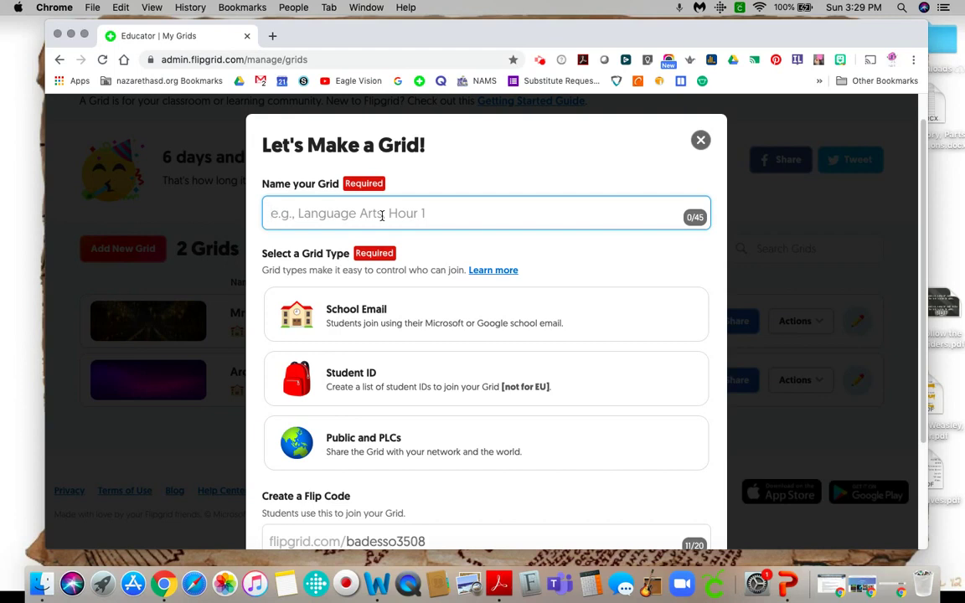
{"action": "type", "text": "Harry"}
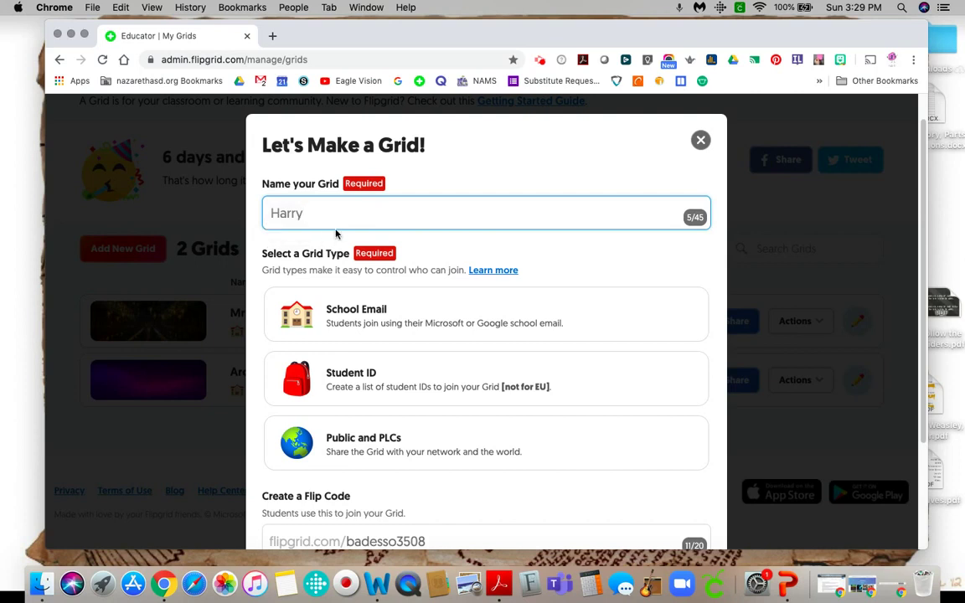
{"action": "type", "text": " Potter is aw"}
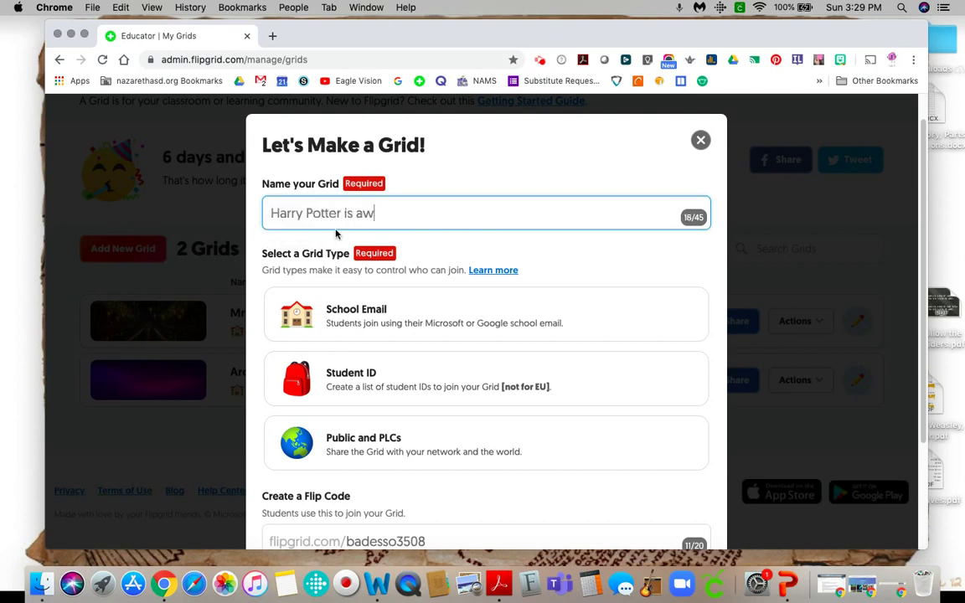
{"action": "type", "text": "esome."}
{"action": "key", "text": "BackSpace"}
{"action": "type", "text": "!"}
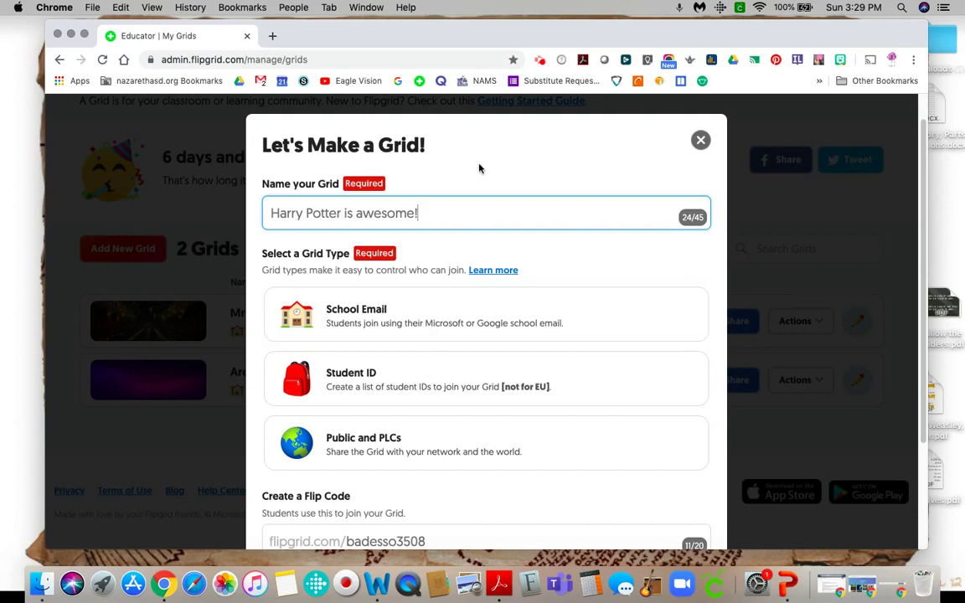
{"action": "scroll", "coordinate": [513, 394], "scroll_direction": "down", "scroll_amount": 2}
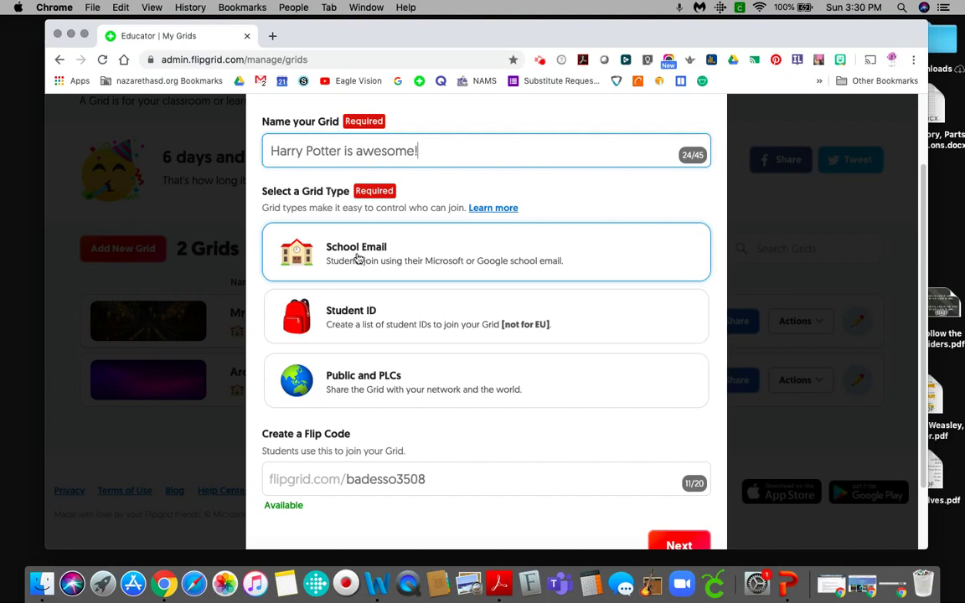
{"action": "left_click", "coordinate": [358, 260]}
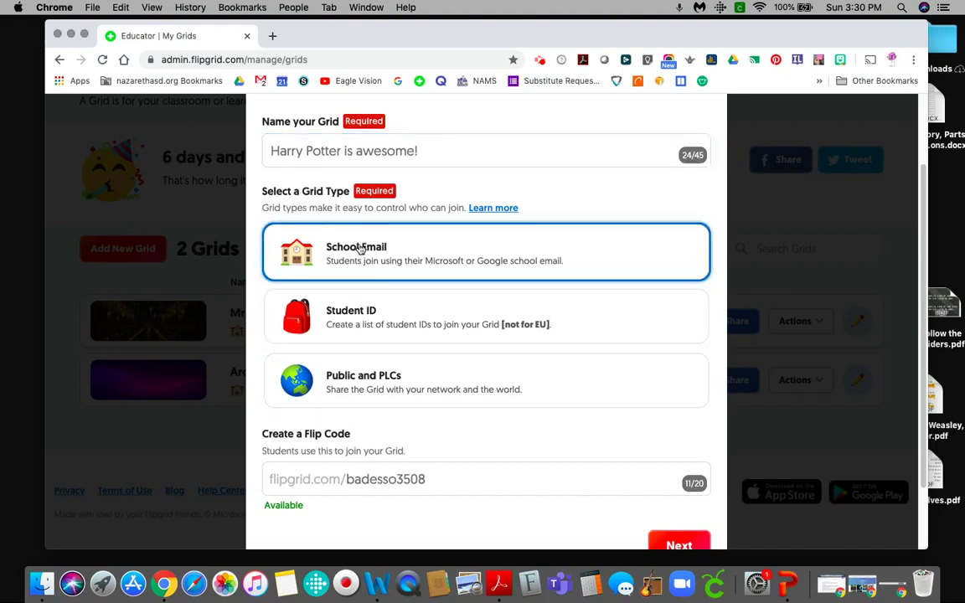
{"action": "scroll", "coordinate": [416, 409], "scroll_direction": "down", "scroll_amount": 2}
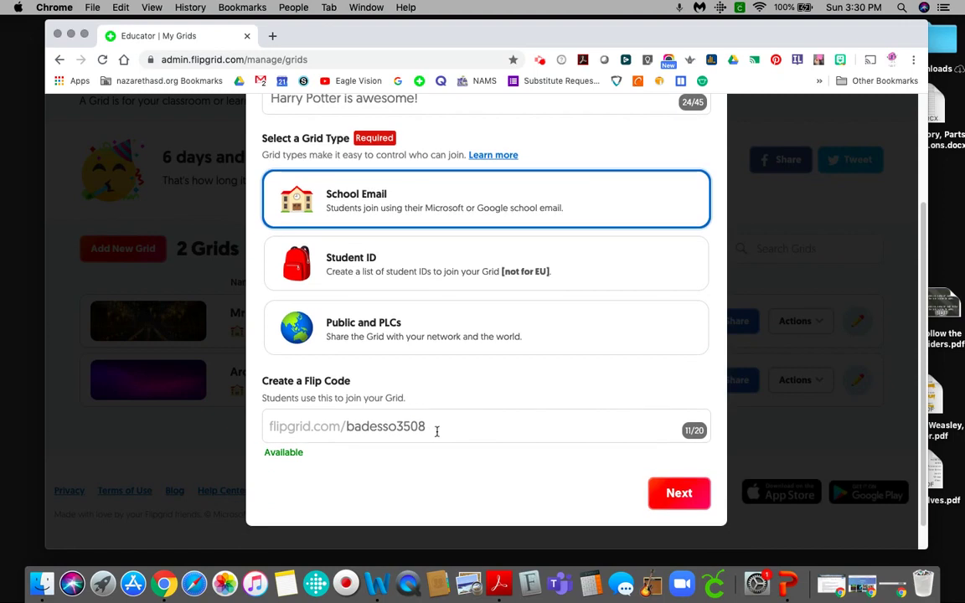
{"action": "left_click_drag", "start_coordinate": [436, 431], "coordinate": [345, 433]}
{"action": "type", "text": "ha"}
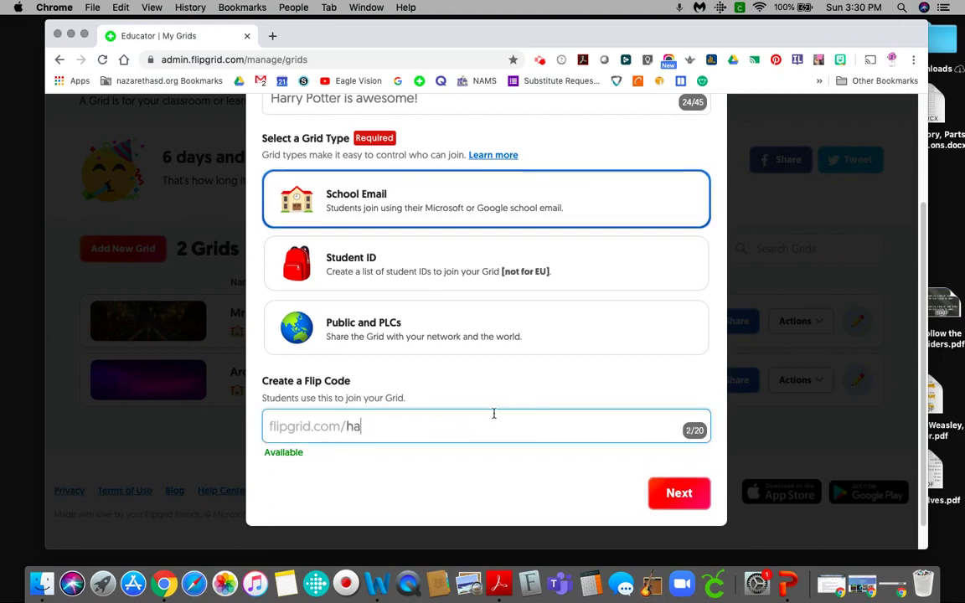
{"action": "type", "text": "rrypot"}
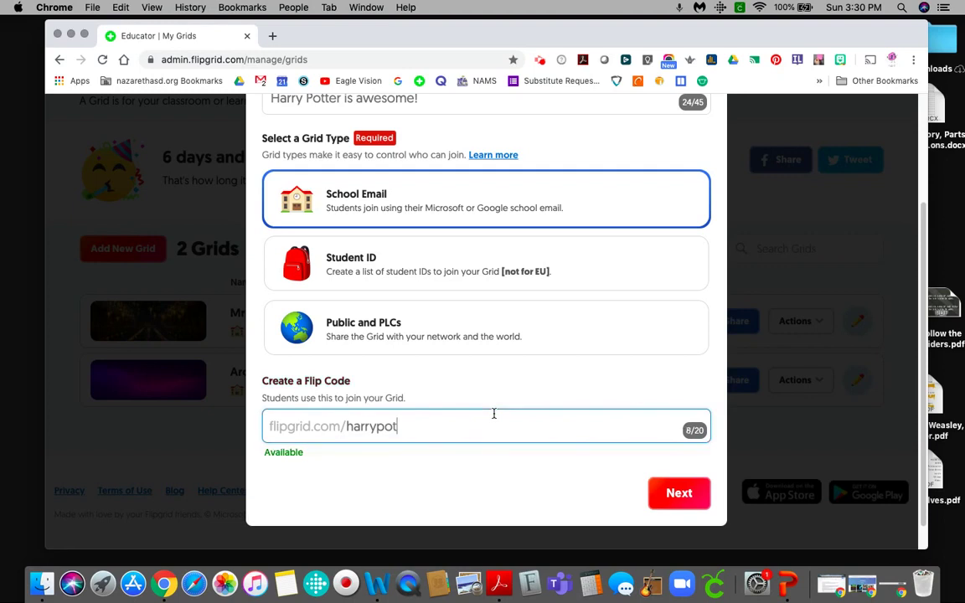
{"action": "type", "text": "ter"}
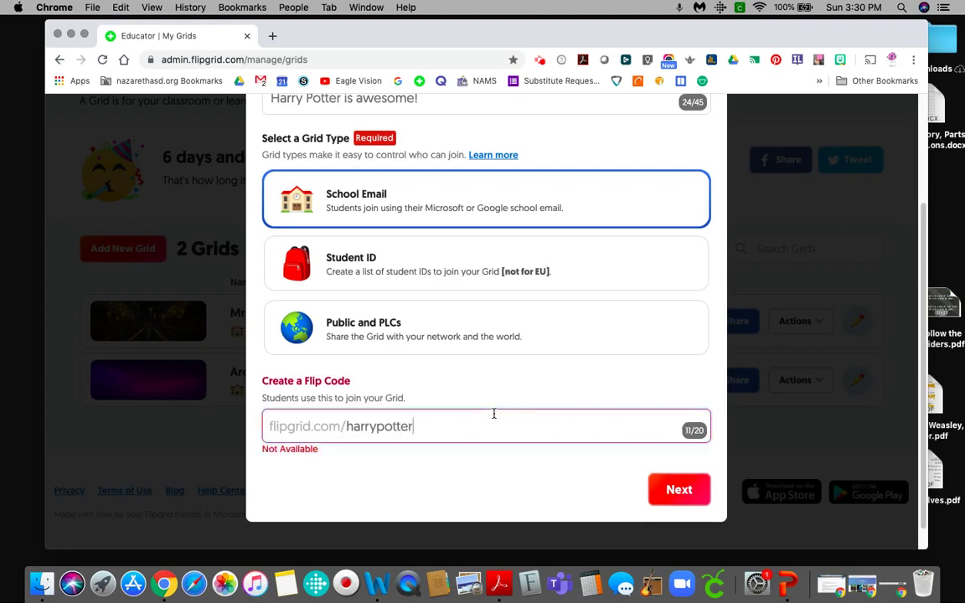
{"action": "type", "text": "awe"}
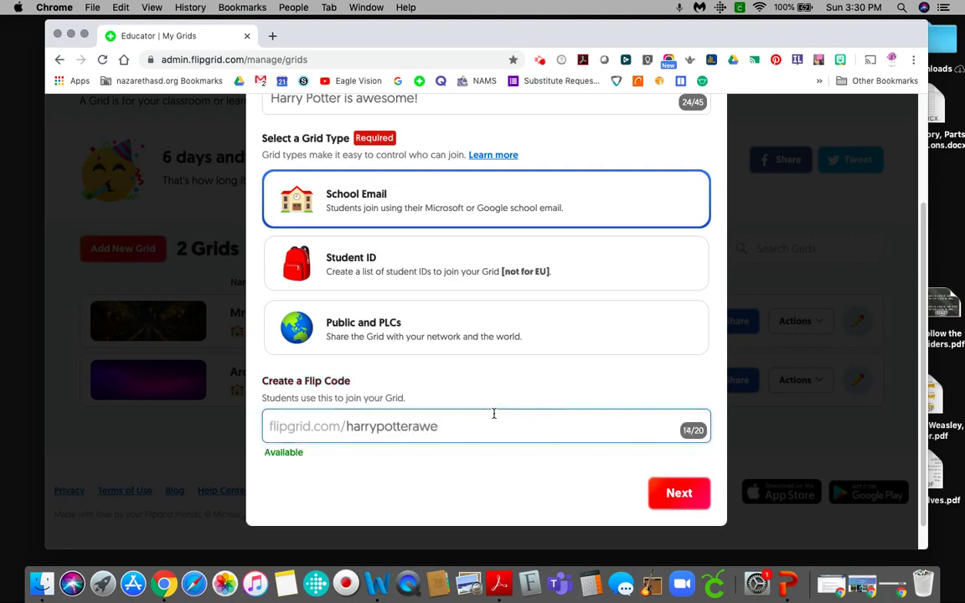
{"action": "type", "text": "somene"}
{"action": "key", "text": "BackSpace"}
{"action": "key", "text": "BackSpace"}
{"action": "key", "text": "BackSpace"}
{"action": "type", "text": "e"}
{"action": "left_click", "coordinate": [483, 450]}
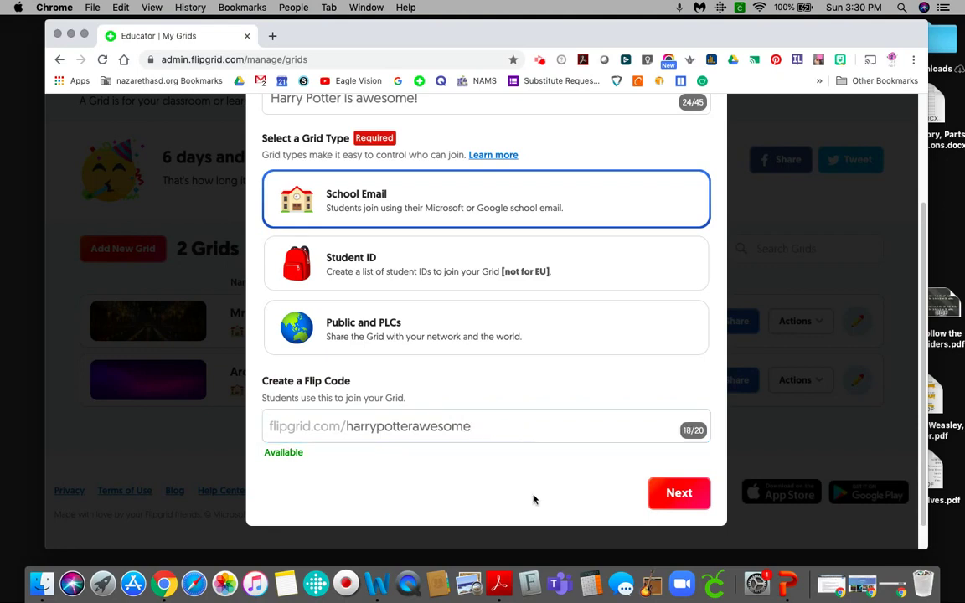
Accept the school email domain to create the grid and copy the link flipgrid.com/harrypotterawesome.
{"action": "left_click", "coordinate": [678, 495]}
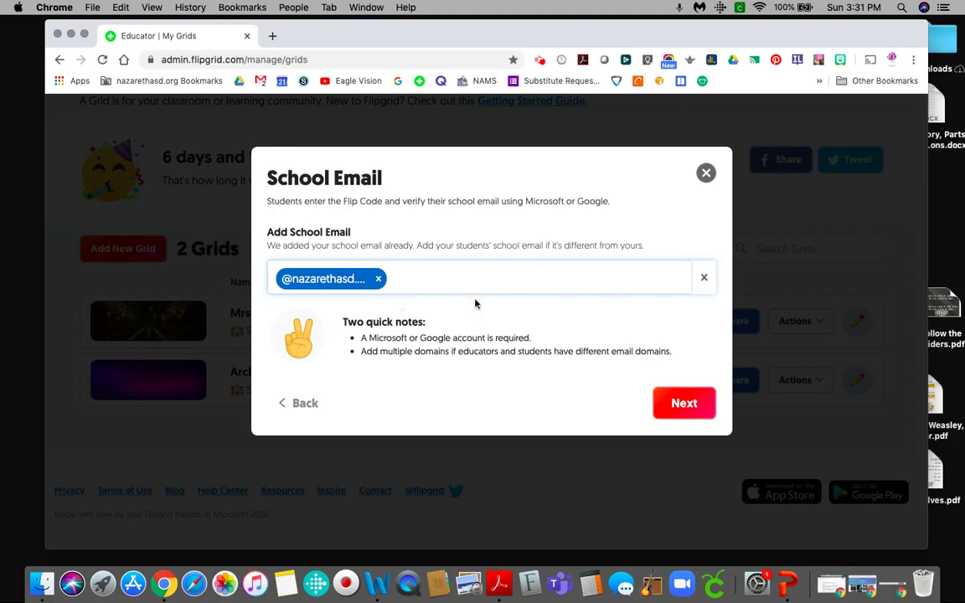
{"action": "left_click", "coordinate": [679, 405]}
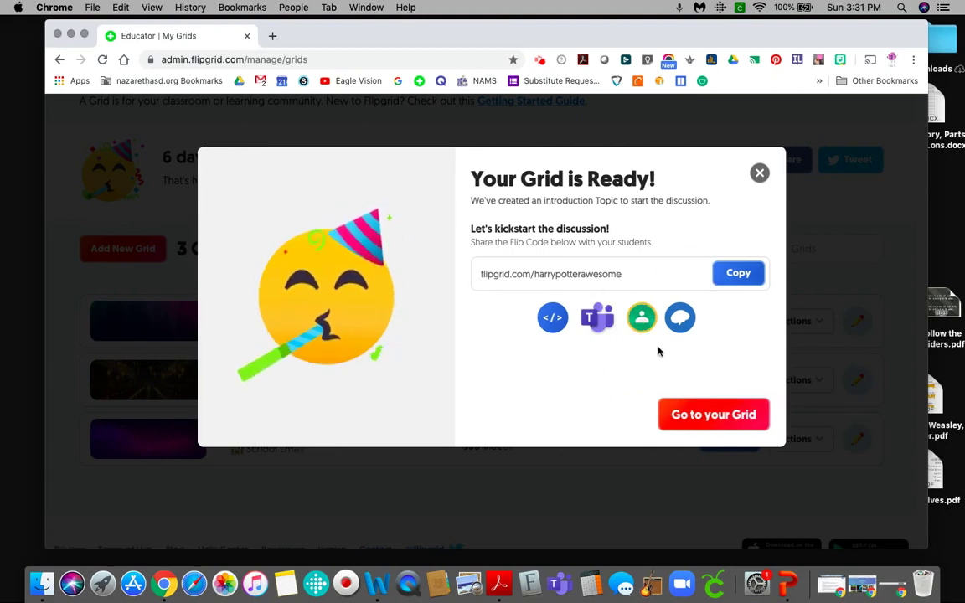
{"action": "left_click", "coordinate": [741, 274]}
Open the new grid's details and permanently delete its 'Say Hello on Flipgrid!' topic.
{"action": "left_click", "coordinate": [685, 418]}
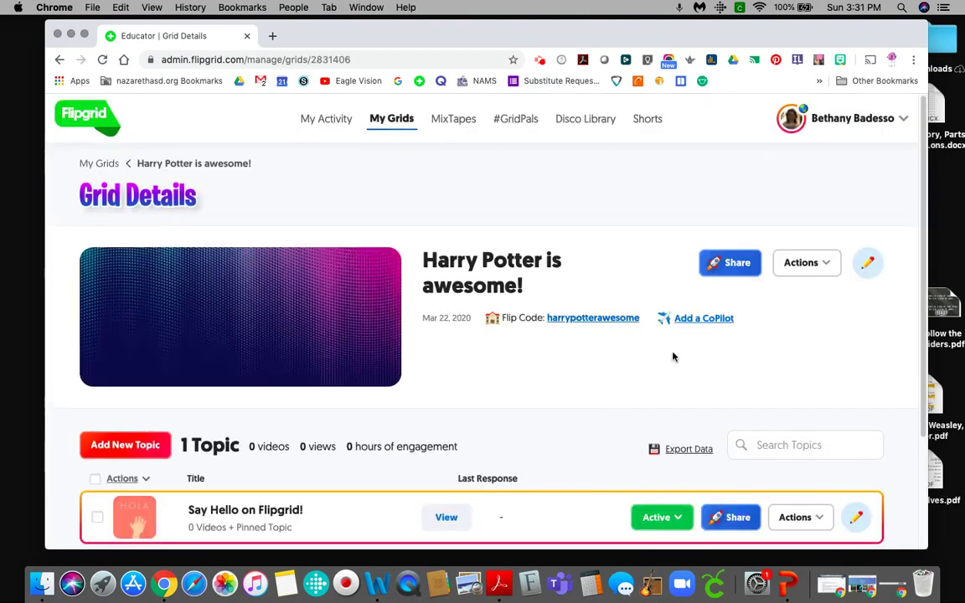
{"action": "scroll", "coordinate": [577, 416], "scroll_direction": "down", "scroll_amount": 3}
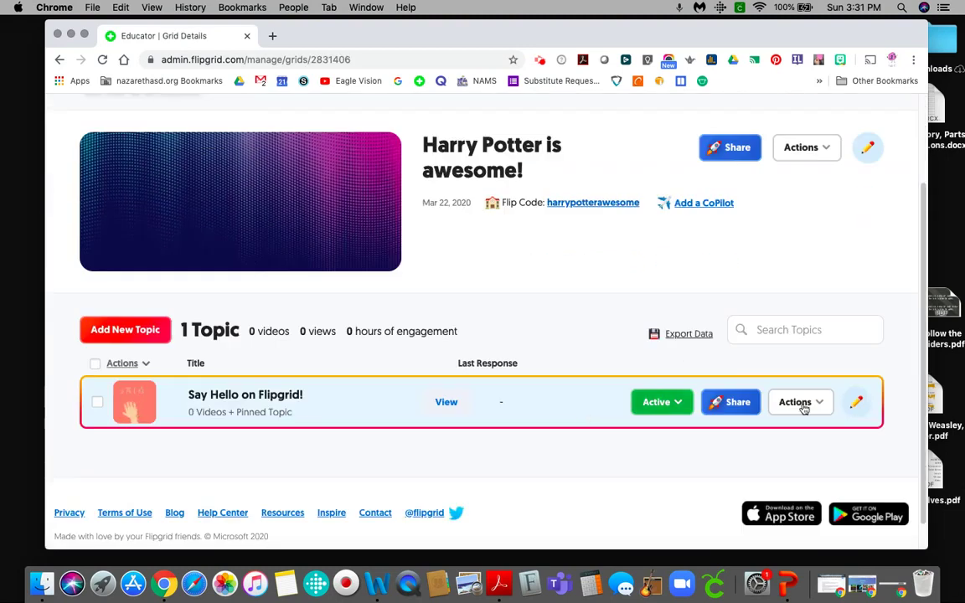
{"action": "left_click", "coordinate": [856, 405]}
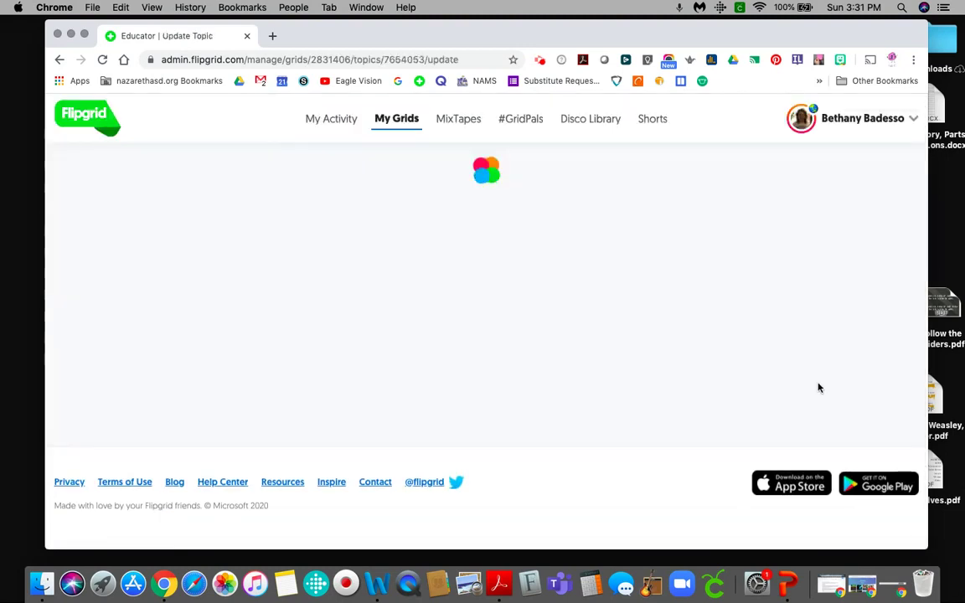
{"action": "left_click", "coordinate": [59, 59]}
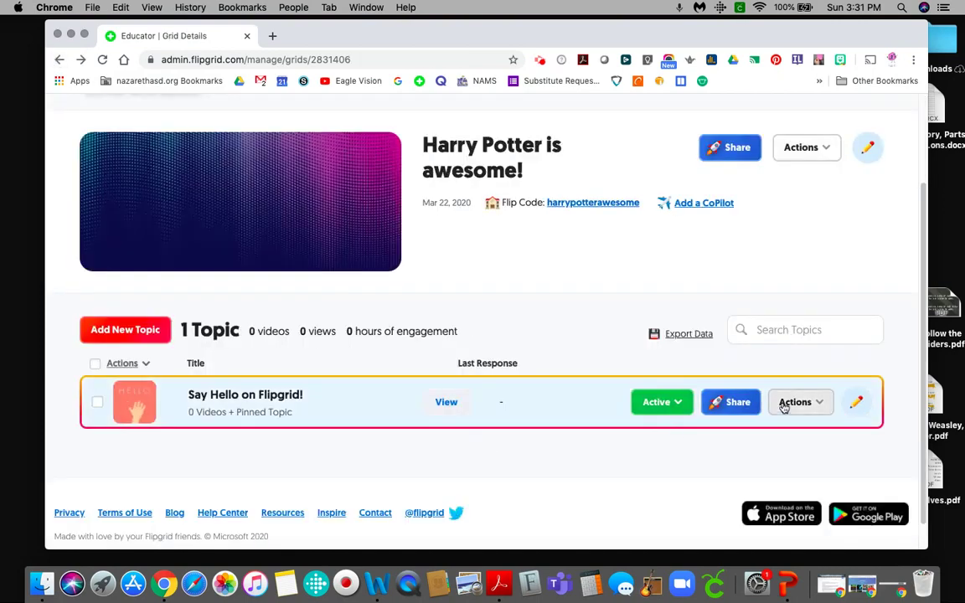
{"action": "left_click", "coordinate": [791, 402]}
{"action": "scroll", "coordinate": [775, 459], "scroll_direction": "down", "scroll_amount": 2}
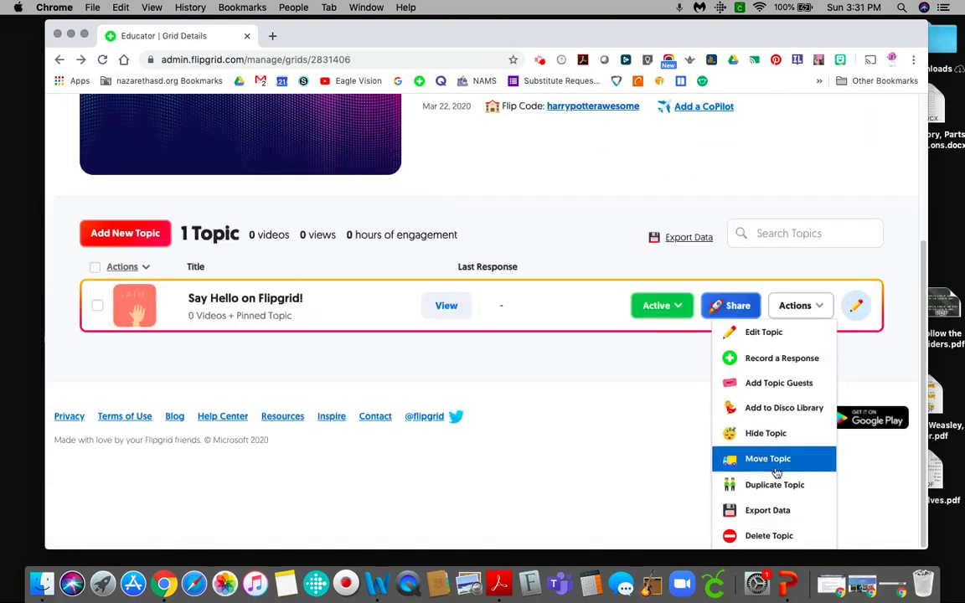
{"action": "left_click", "coordinate": [766, 534]}
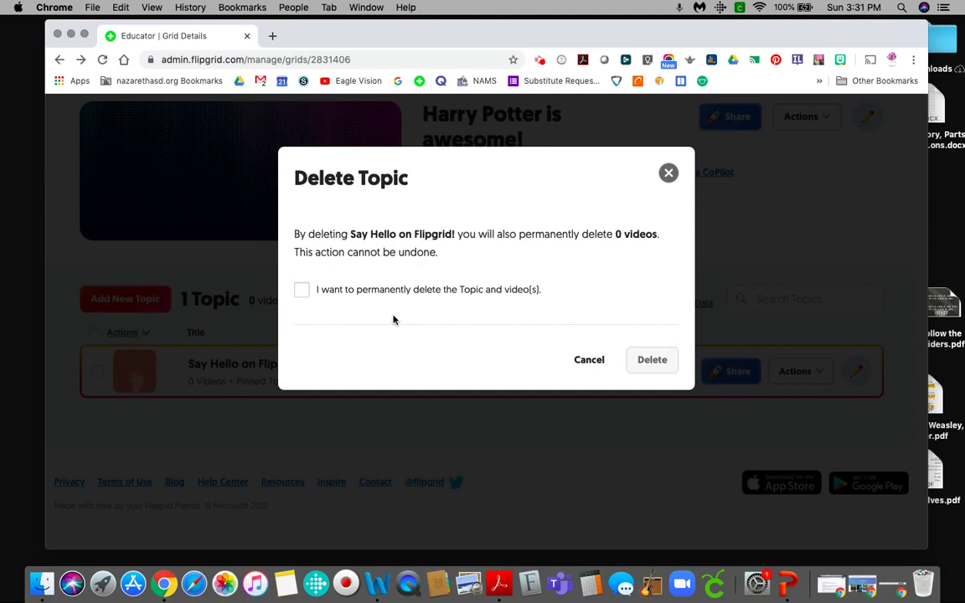
{"action": "left_click", "coordinate": [306, 290]}
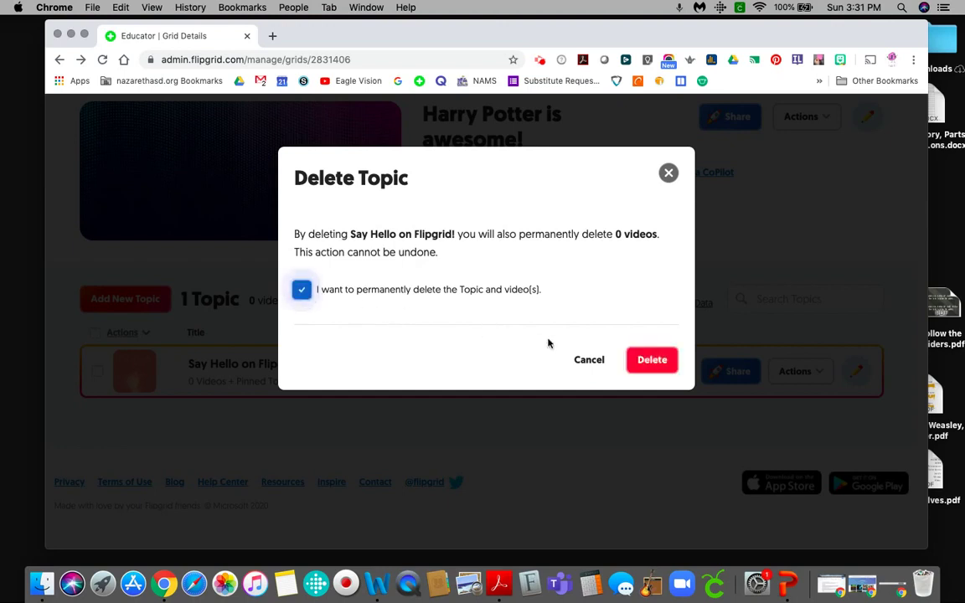
{"action": "left_click", "coordinate": [652, 360]}
{"action": "scroll", "coordinate": [600, 411], "scroll_direction": "down", "scroll_amount": 1}
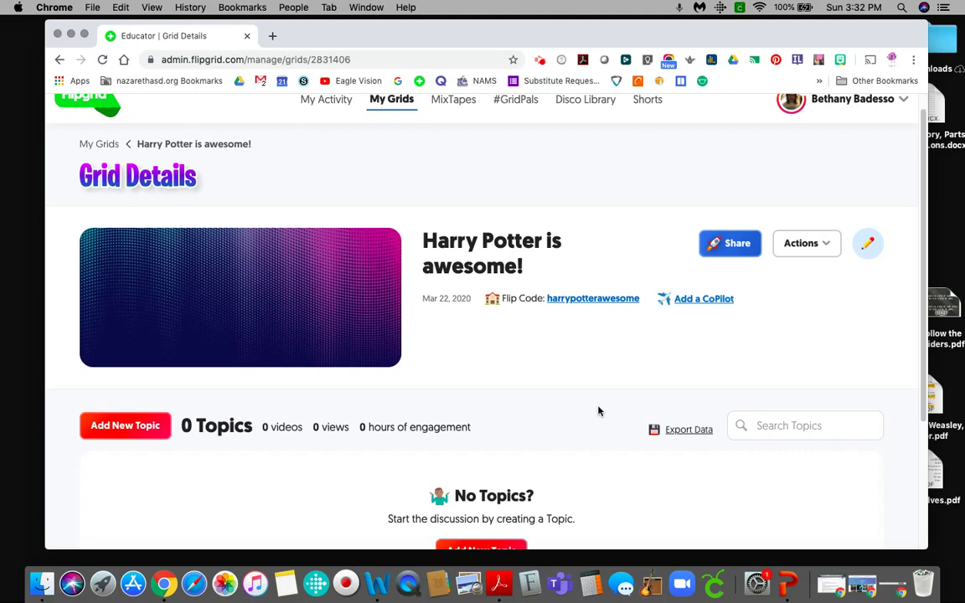
{"action": "left_click", "coordinate": [803, 243]}
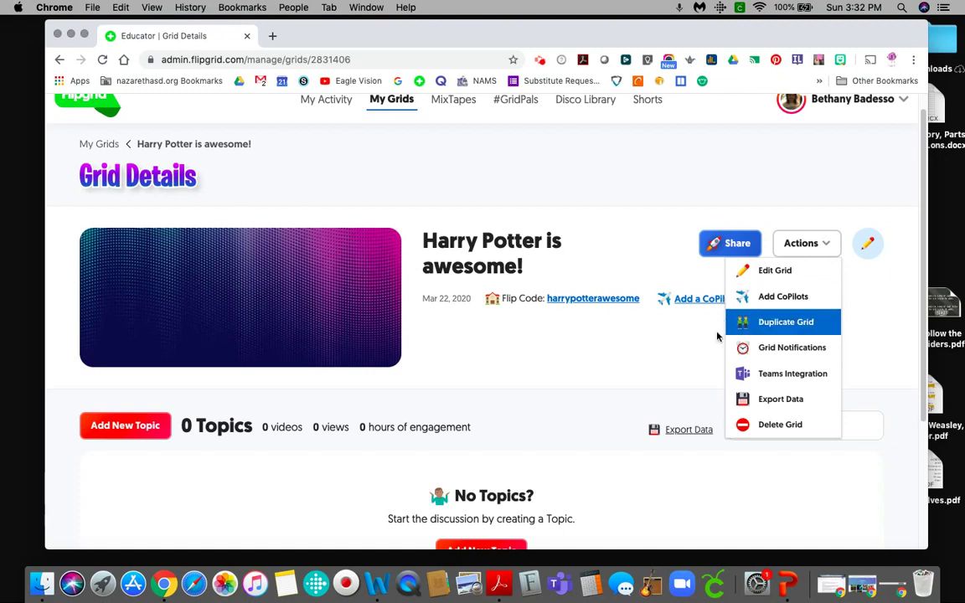
Return to My Grids and open, then leave, the 'Harry Potter is awesome!' grid settings.
{"action": "left_click", "coordinate": [670, 363]}
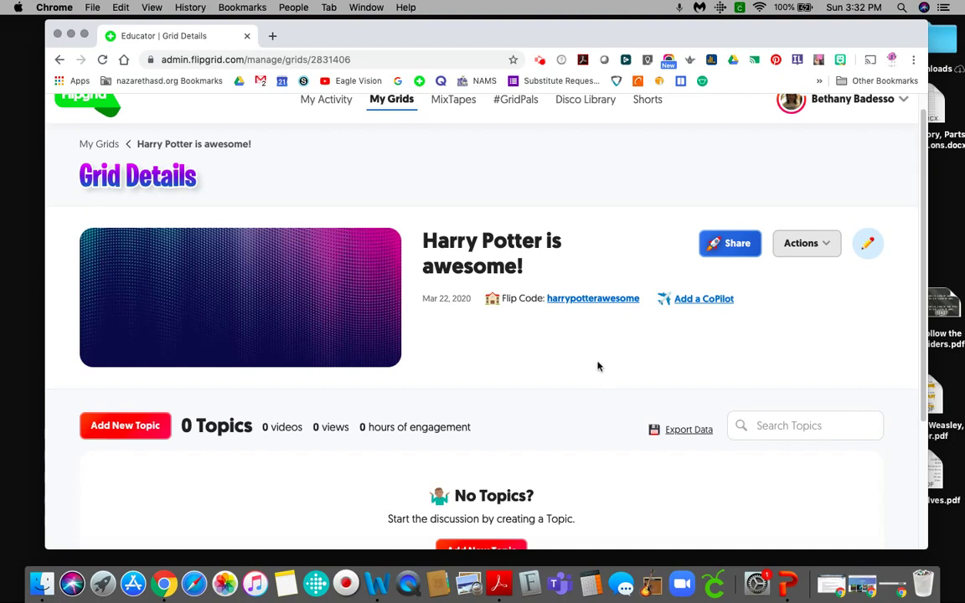
{"action": "scroll", "coordinate": [592, 369], "scroll_direction": "down", "scroll_amount": 2}
{"action": "scroll", "coordinate": [593, 370], "scroll_direction": "up", "scroll_amount": 1}
{"action": "scroll", "coordinate": [593, 370], "scroll_direction": "up", "scroll_amount": 2}
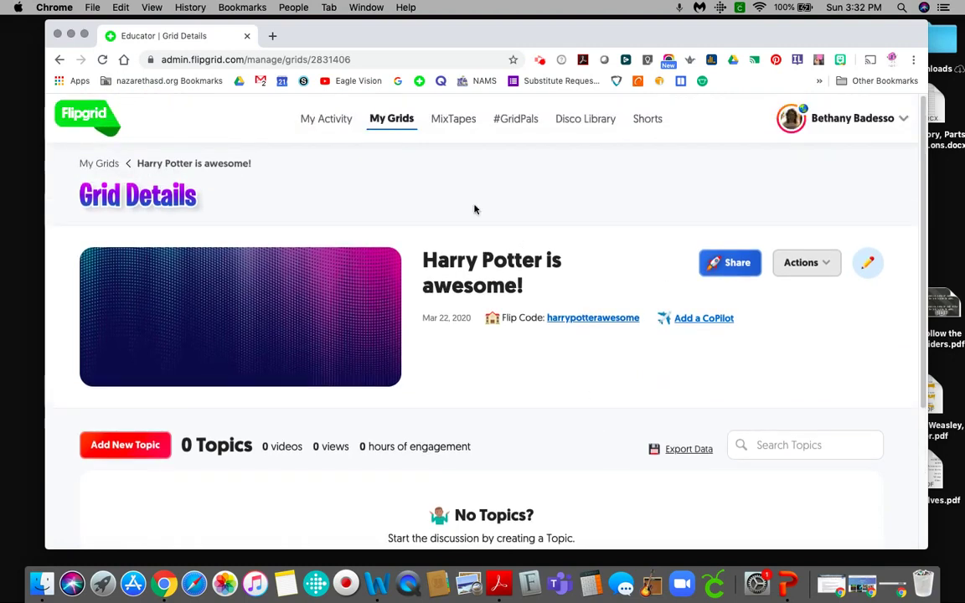
{"action": "left_click", "coordinate": [398, 126]}
{"action": "scroll", "coordinate": [546, 338], "scroll_direction": "down", "scroll_amount": 2}
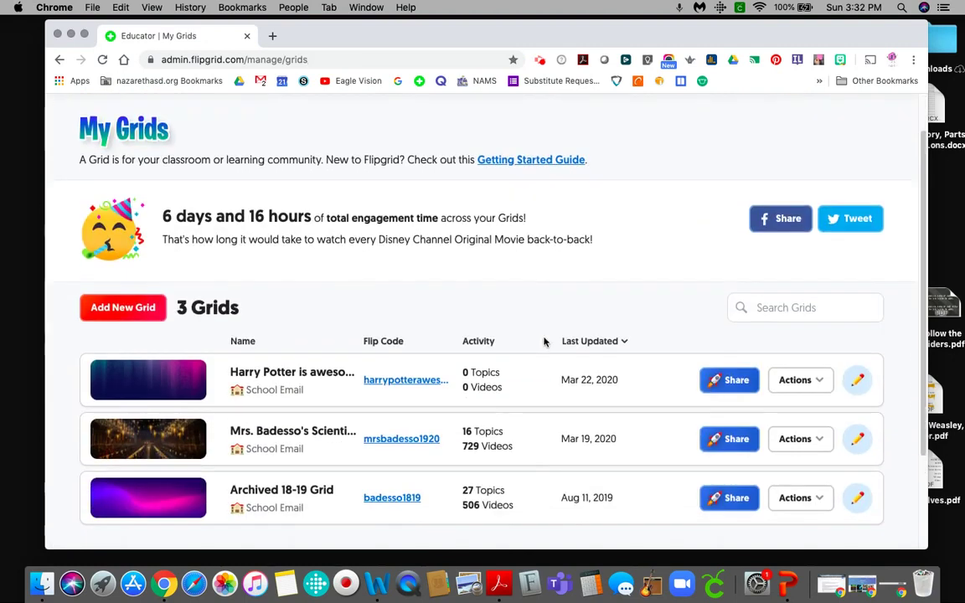
{"action": "left_click", "coordinate": [856, 385]}
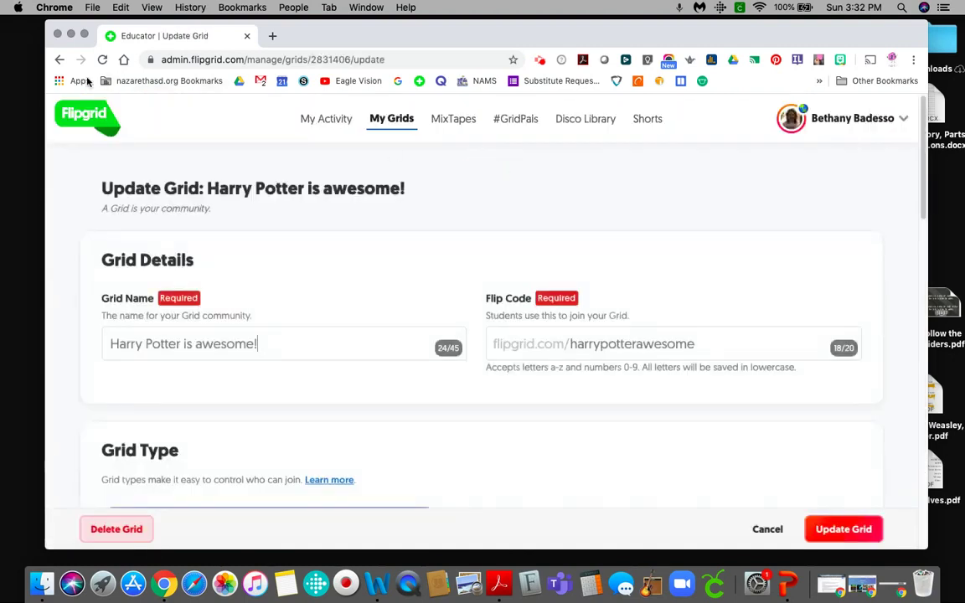
{"action": "left_click", "coordinate": [59, 59]}
Delete the 'Harry Potter is awesome!' grid permanently, ticking the confirmation checkbox.
{"action": "left_click", "coordinate": [794, 381]}
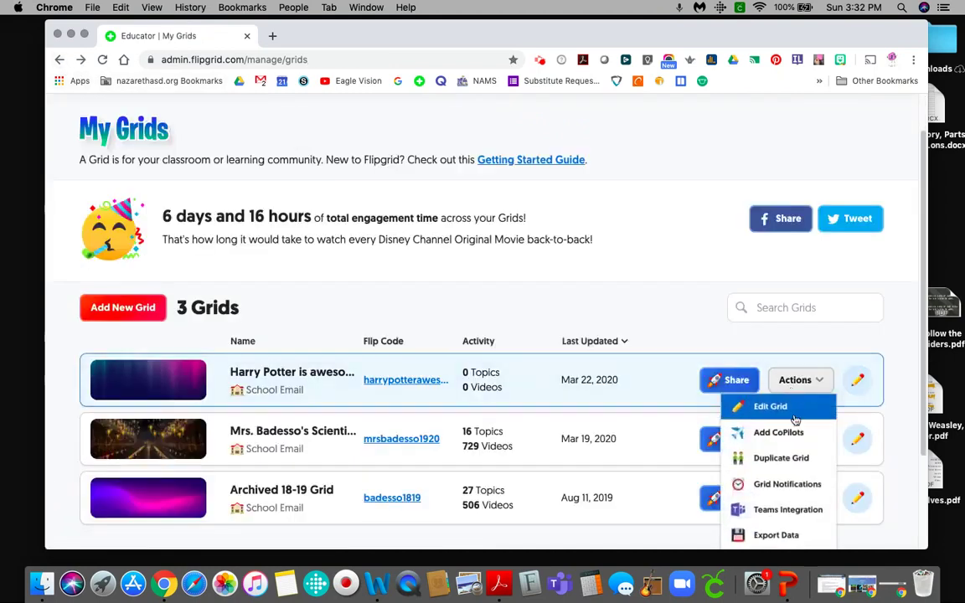
{"action": "scroll", "coordinate": [788, 429], "scroll_direction": "down", "scroll_amount": 3}
{"action": "left_click", "coordinate": [782, 434]}
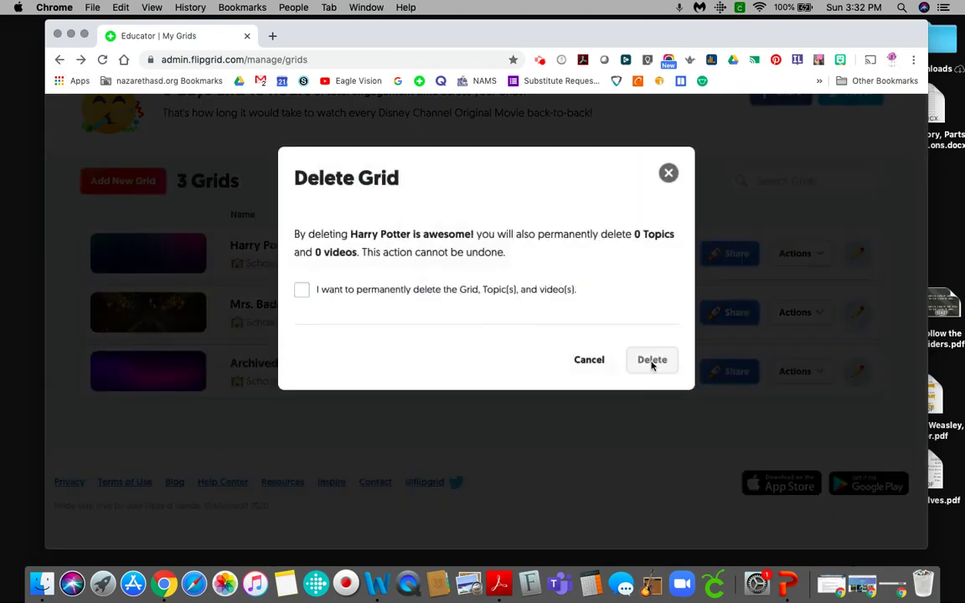
{"action": "left_click", "coordinate": [301, 289]}
{"action": "left_click", "coordinate": [652, 360]}
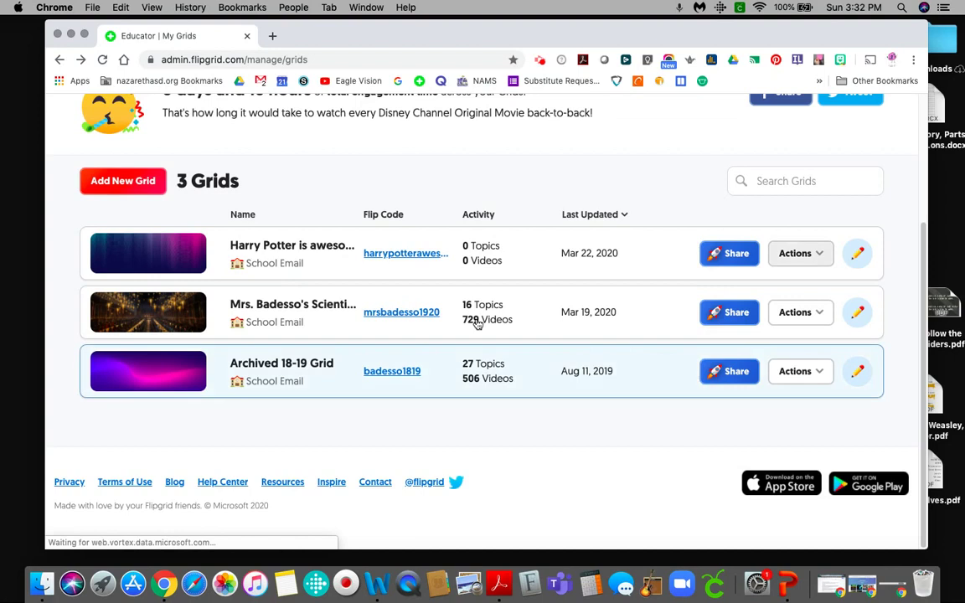
Open the science grid and scroll through its 16 topics, like Kitchen Scrap Plants and Growth Mindset.
{"action": "left_click", "coordinate": [277, 320]}
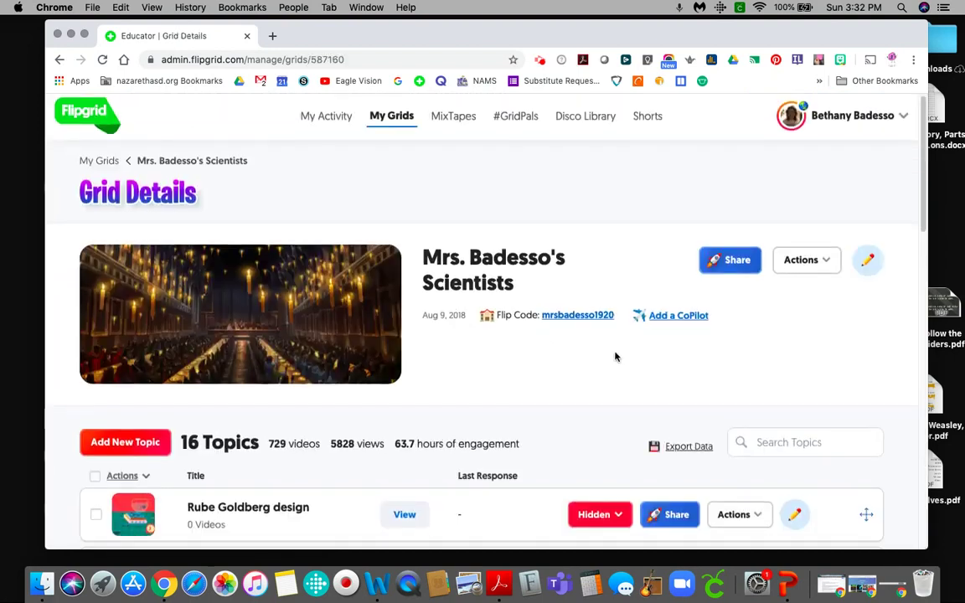
{"action": "scroll", "coordinate": [597, 354], "scroll_direction": "down", "scroll_amount": 5}
{"action": "scroll", "coordinate": [597, 353], "scroll_direction": "down", "scroll_amount": 10}
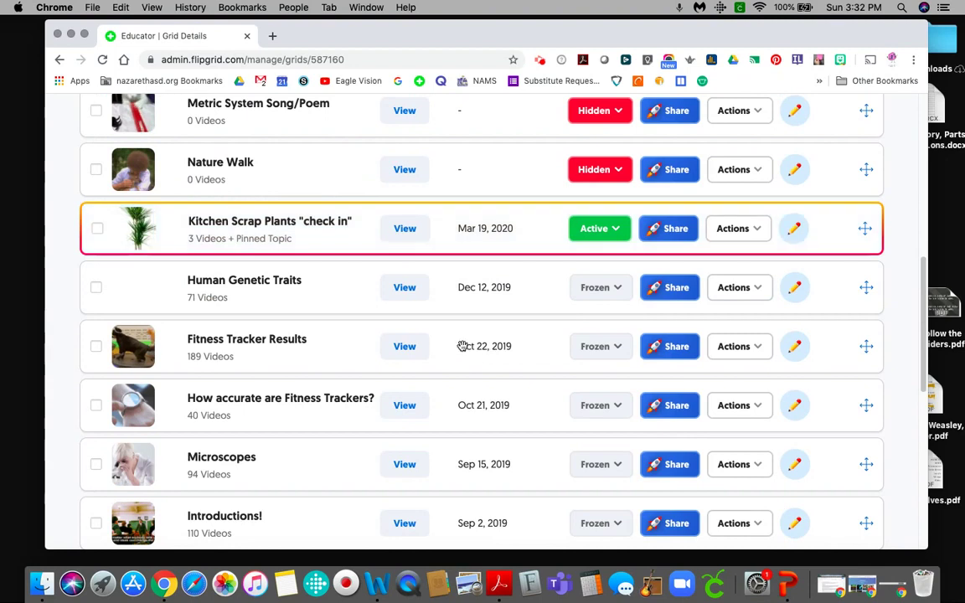
{"action": "scroll", "coordinate": [457, 345], "scroll_direction": "down", "scroll_amount": 6}
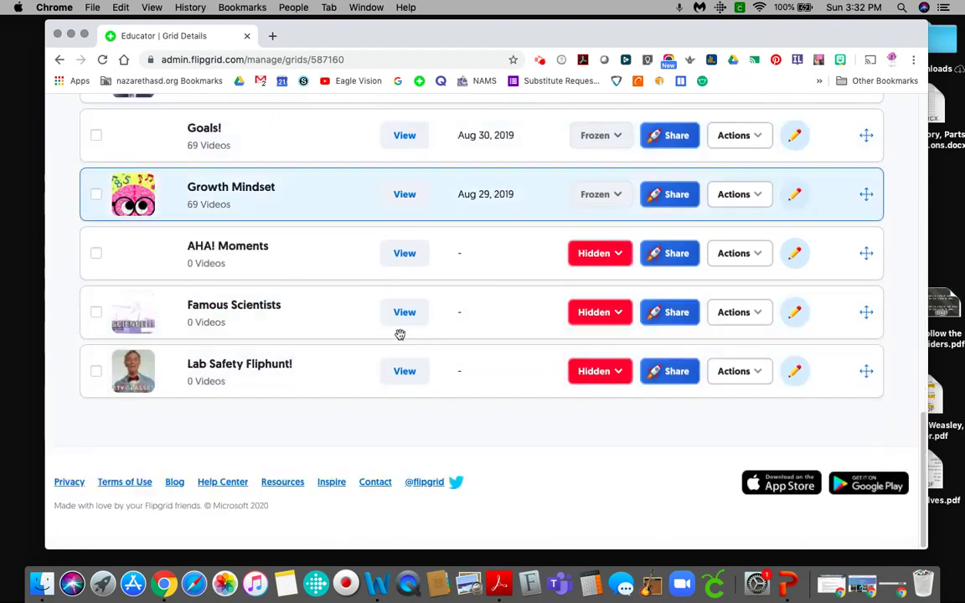
{"action": "scroll", "coordinate": [365, 322], "scroll_direction": "up", "scroll_amount": 7}
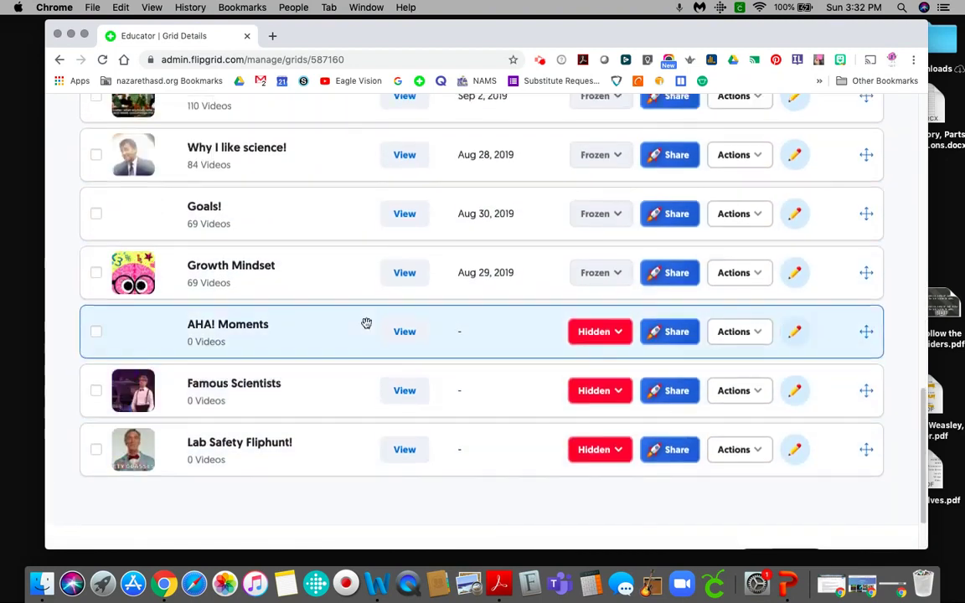
{"action": "scroll", "coordinate": [361, 320], "scroll_direction": "up", "scroll_amount": 2}
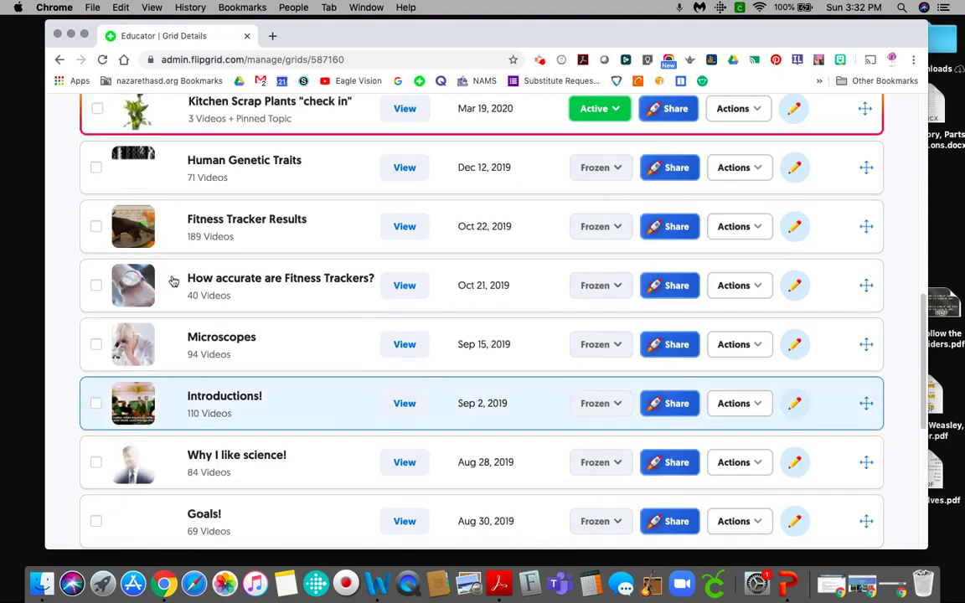
{"action": "scroll", "coordinate": [282, 285], "scroll_direction": "up", "scroll_amount": 10}
{"action": "scroll", "coordinate": [283, 340], "scroll_direction": "down", "scroll_amount": 6}
{"action": "scroll", "coordinate": [308, 334], "scroll_direction": "down", "scroll_amount": 9}
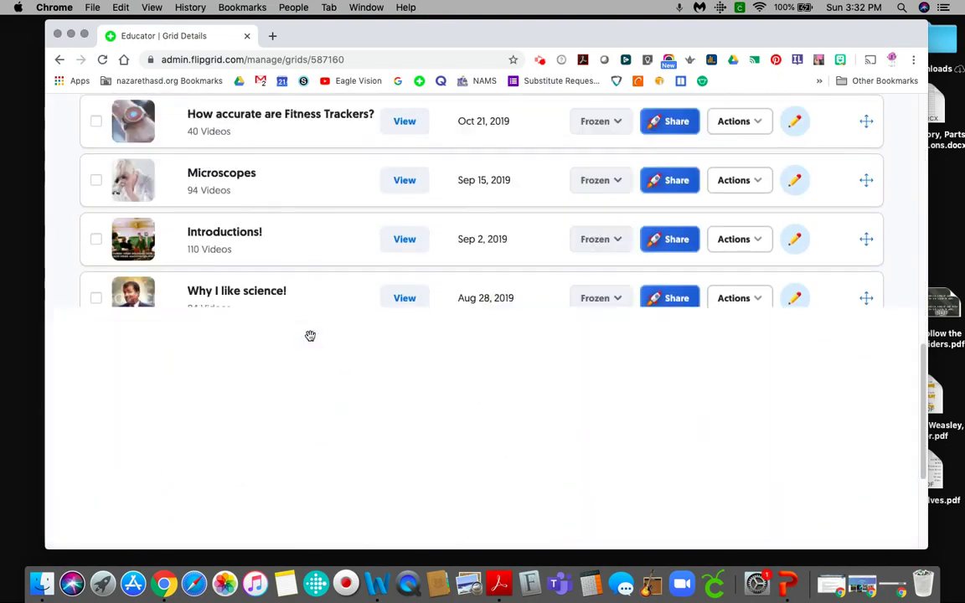
{"action": "scroll", "coordinate": [312, 332], "scroll_direction": "down", "scroll_amount": 3}
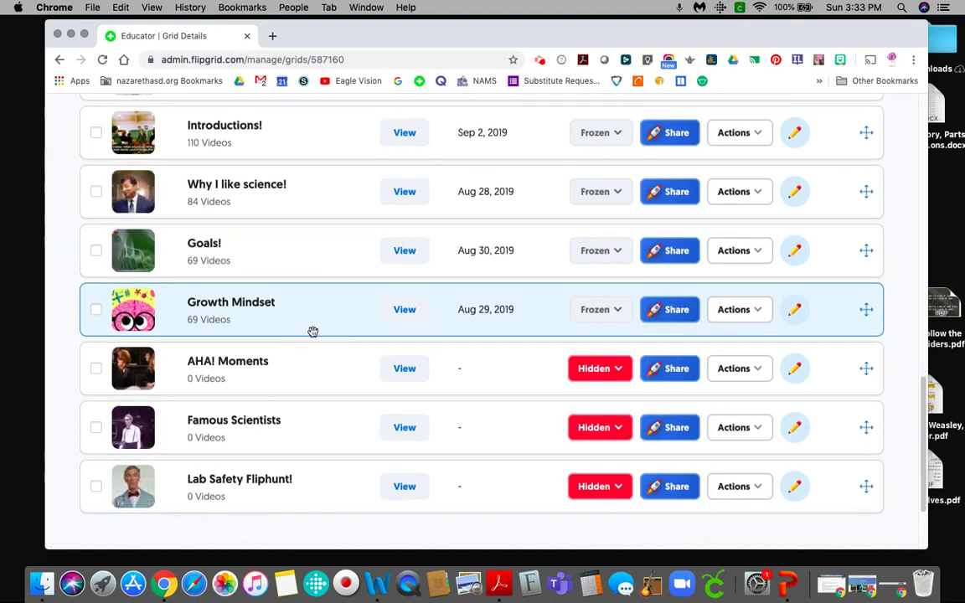
{"action": "scroll", "coordinate": [311, 333], "scroll_direction": "up", "scroll_amount": 20}
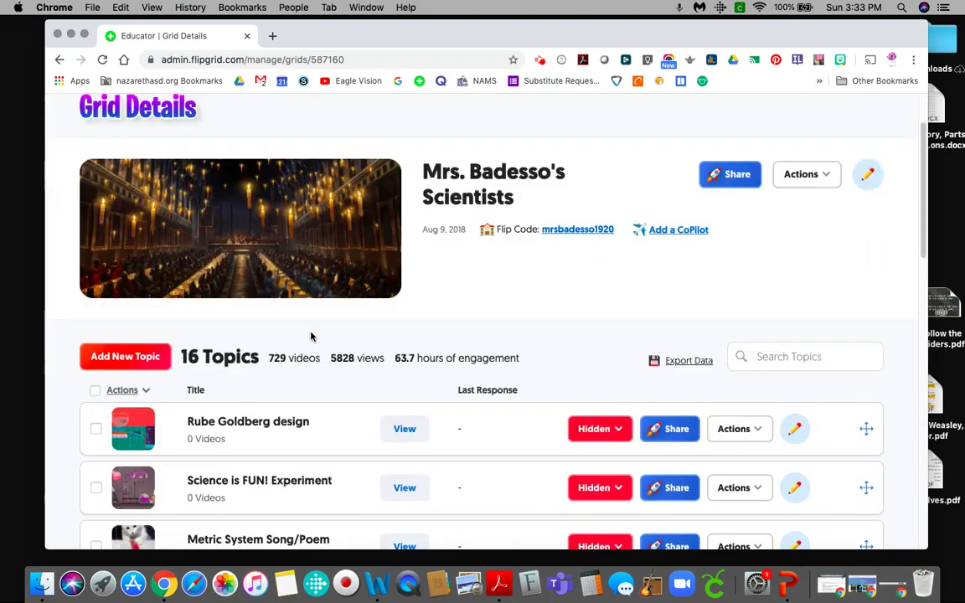
Start a new topic in the science grid titled 'Biomes'.
{"action": "left_click", "coordinate": [113, 358]}
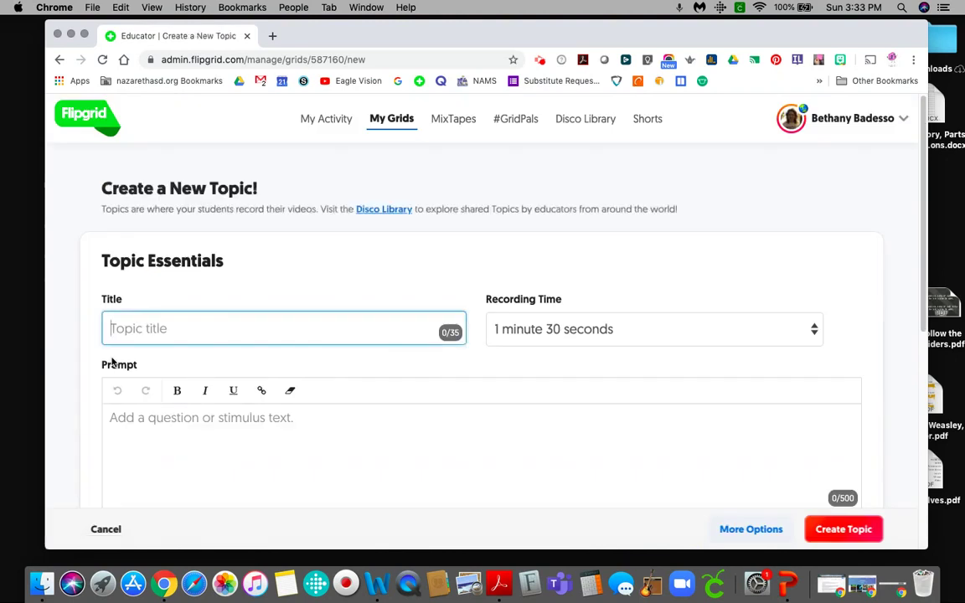
{"action": "scroll", "coordinate": [303, 370], "scroll_direction": "down", "scroll_amount": 8}
{"action": "scroll", "coordinate": [304, 369], "scroll_direction": "up", "scroll_amount": 3}
{"action": "scroll", "coordinate": [303, 364], "scroll_direction": "up", "scroll_amount": 3}
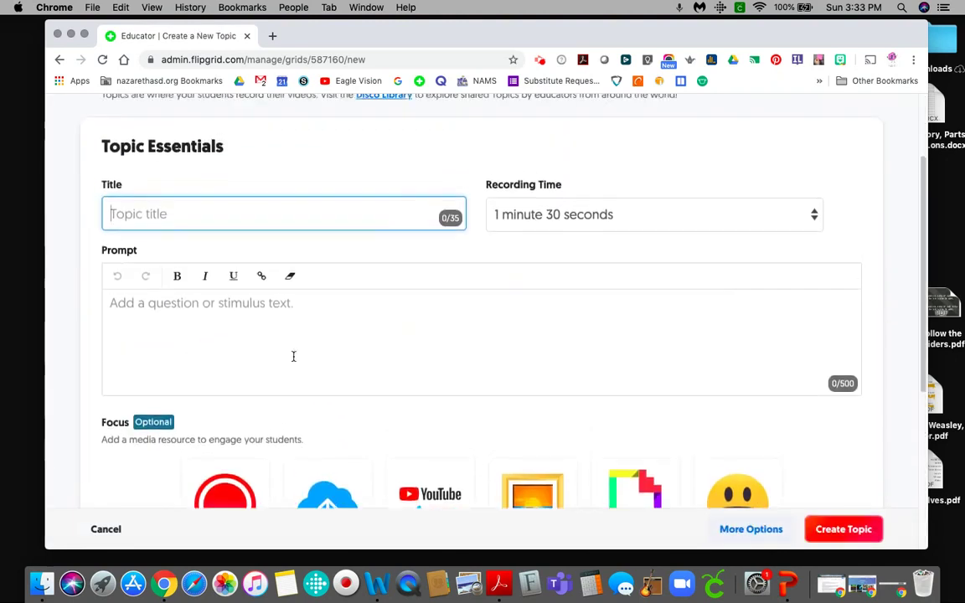
{"action": "scroll", "coordinate": [295, 358], "scroll_direction": "up", "scroll_amount": 1}
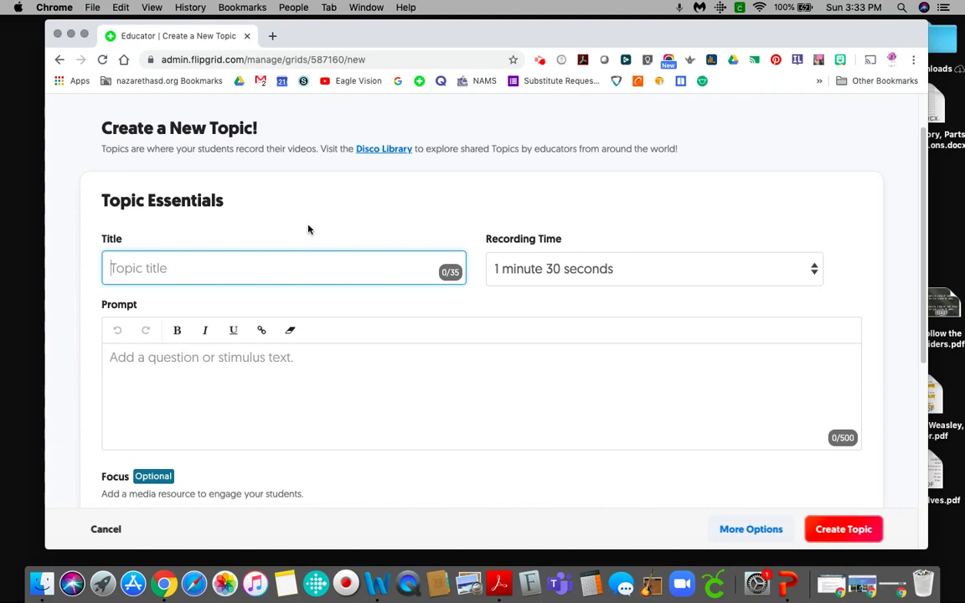
{"action": "type", "text": "Biomes"}
Set the topic's recording time to 1 minute 30 seconds.
{"action": "left_click", "coordinate": [504, 276]}
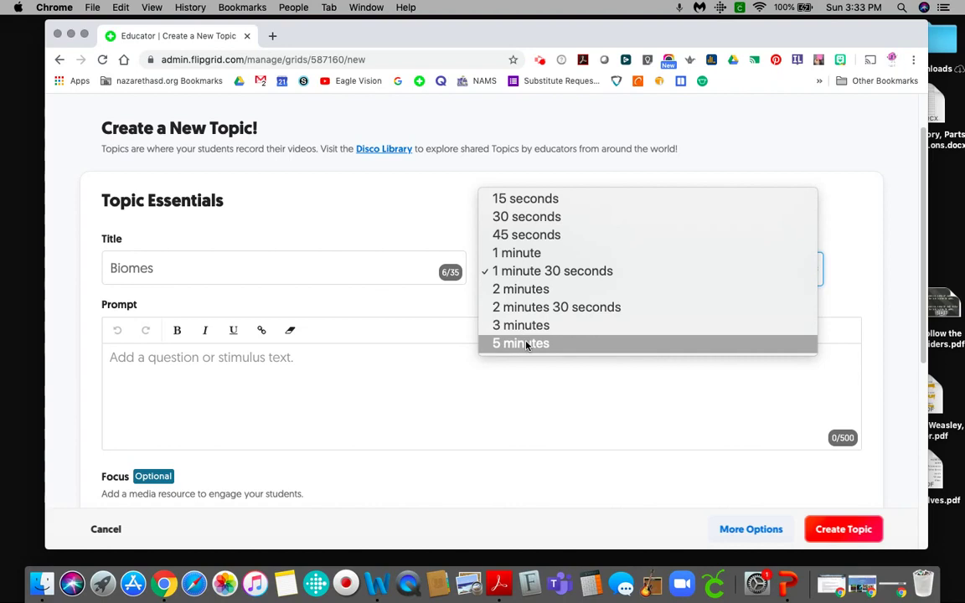
{"action": "left_click", "coordinate": [504, 270]}
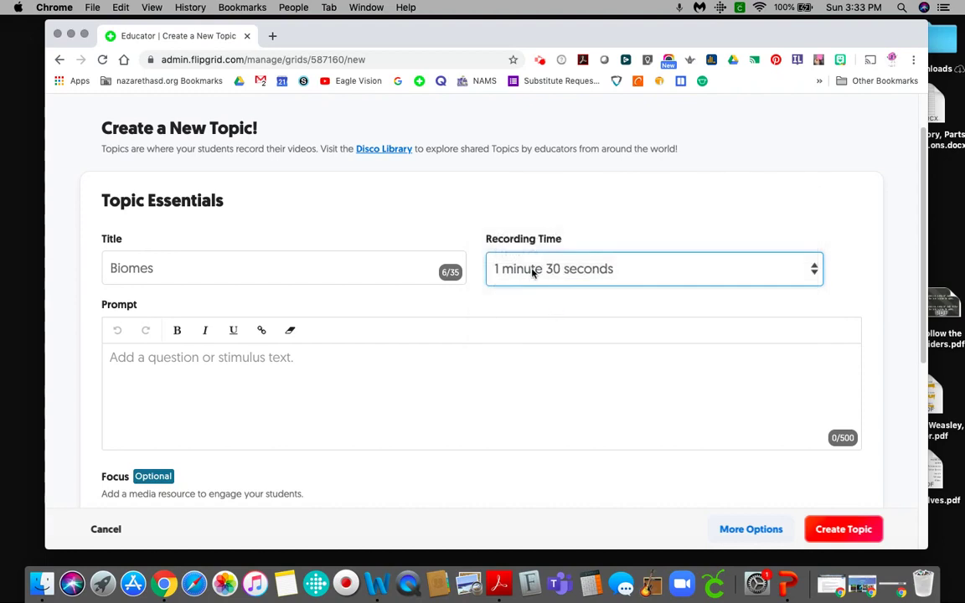
{"action": "left_click", "coordinate": [533, 272]}
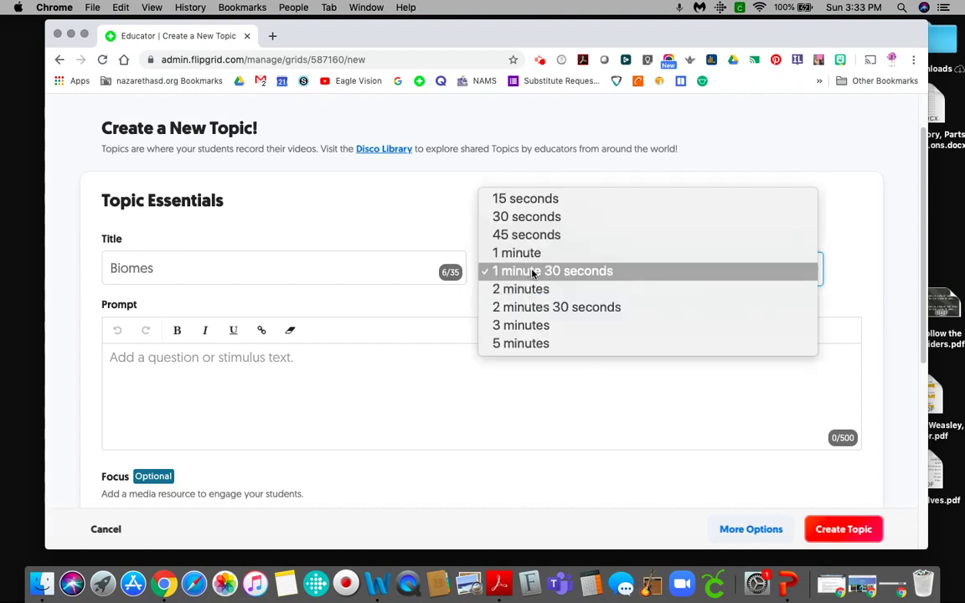
{"action": "left_click", "coordinate": [526, 344]}
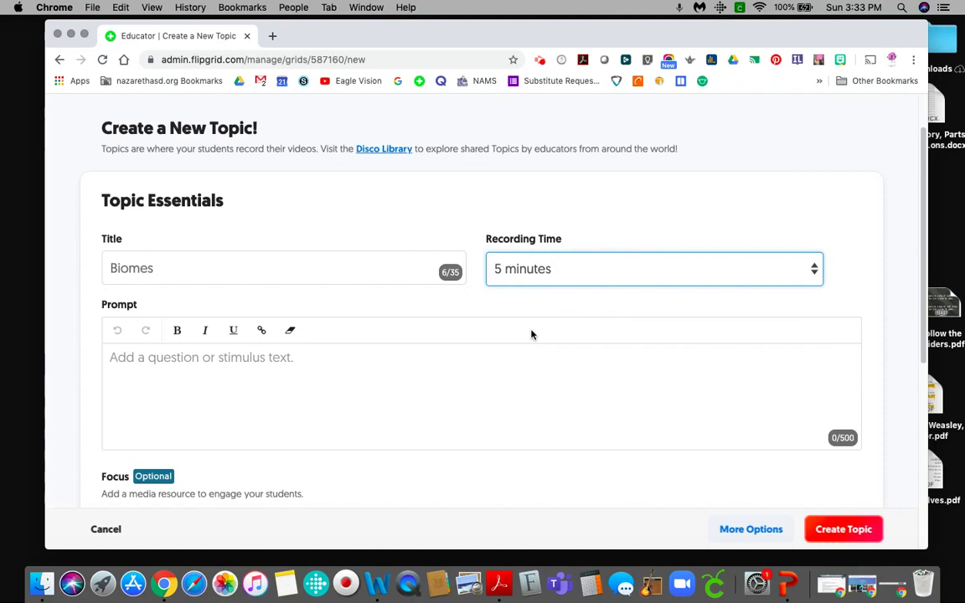
{"action": "left_click", "coordinate": [522, 275]}
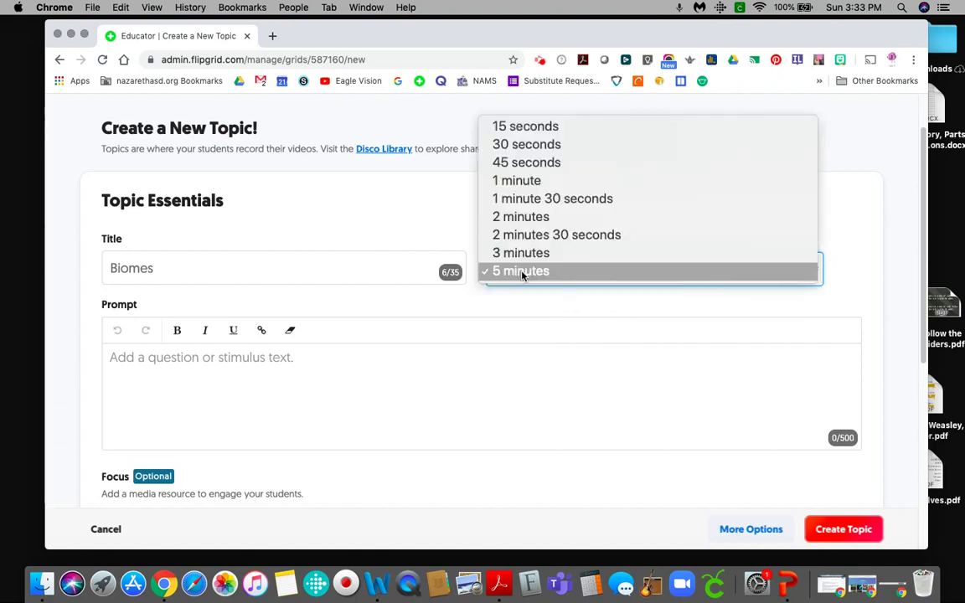
{"action": "left_click", "coordinate": [522, 148]}
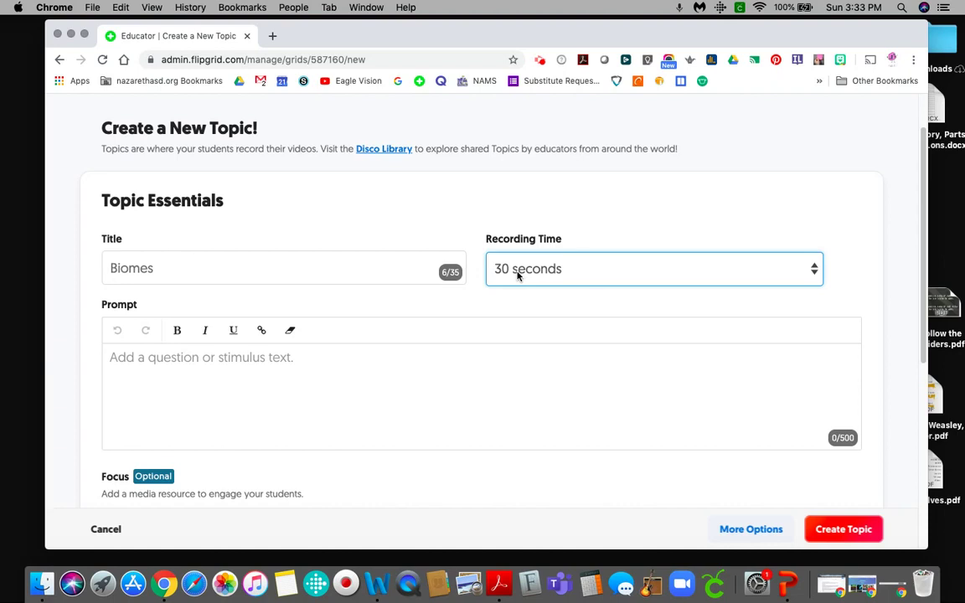
{"action": "left_click", "coordinate": [517, 275]}
{"action": "left_click", "coordinate": [518, 326]}
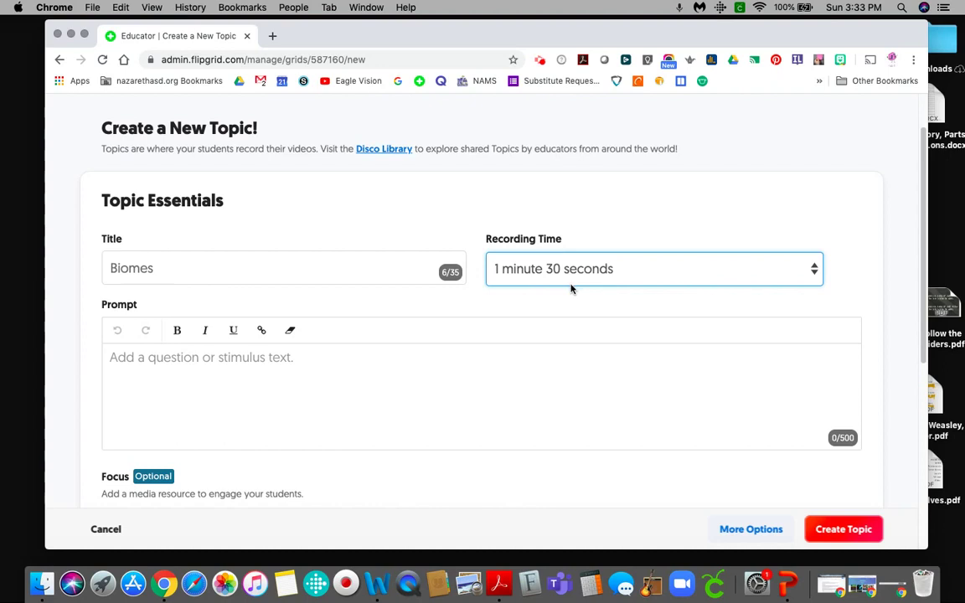
Write the prompt 'Tell the class about one of the Earth's Biomes and why you would like to travel...'.
{"action": "left_click", "coordinate": [400, 357]}
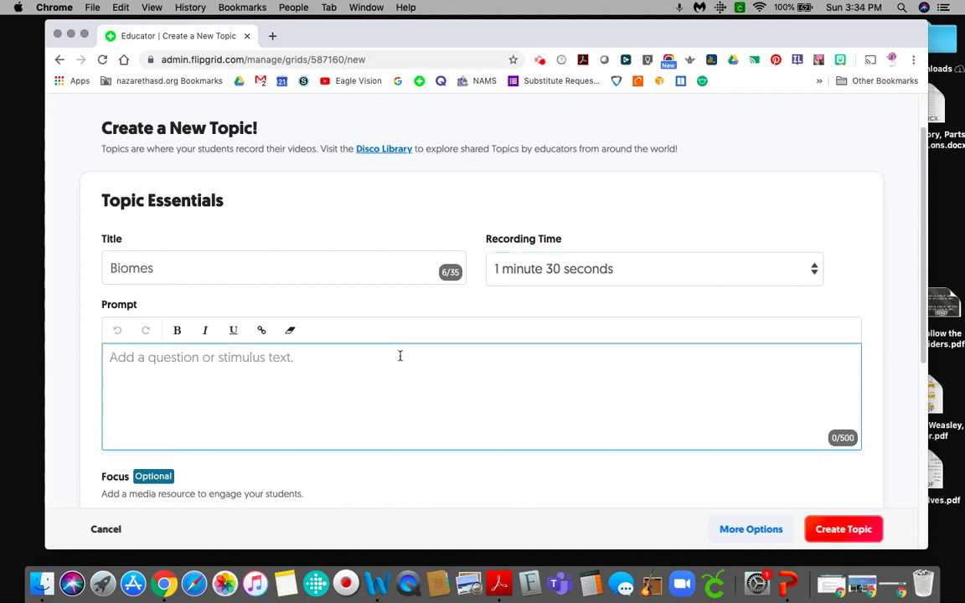
{"action": "type", "text": "T"}
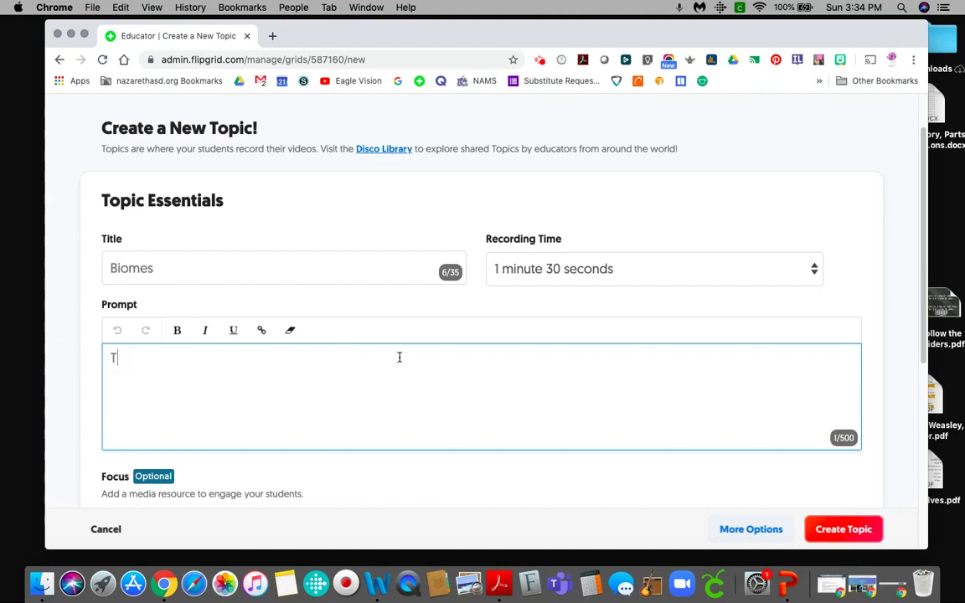
{"action": "type", "text": "ell the class about one of the Earth"}
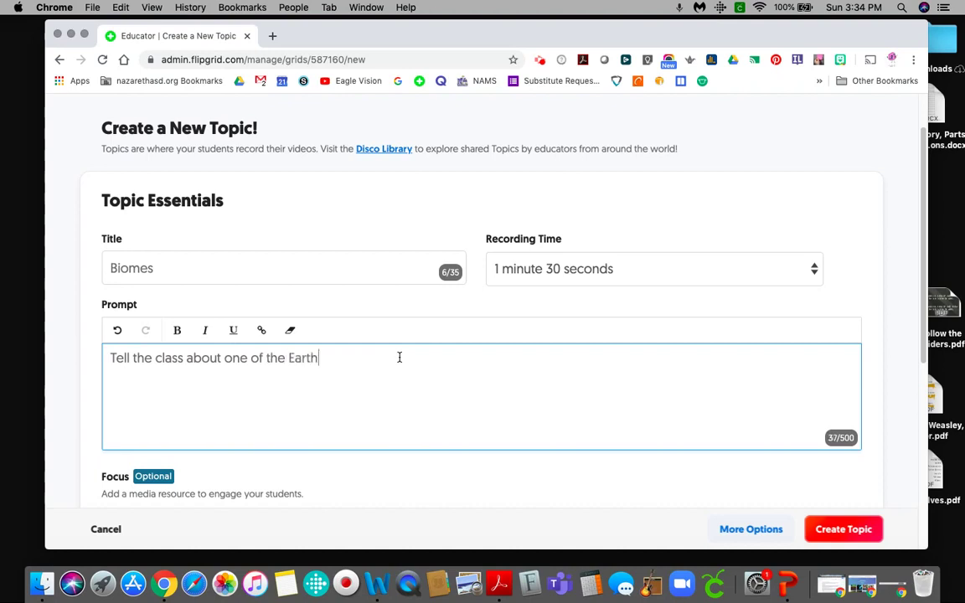
{"action": "type", "text": "'s Biomes and why you would l"}
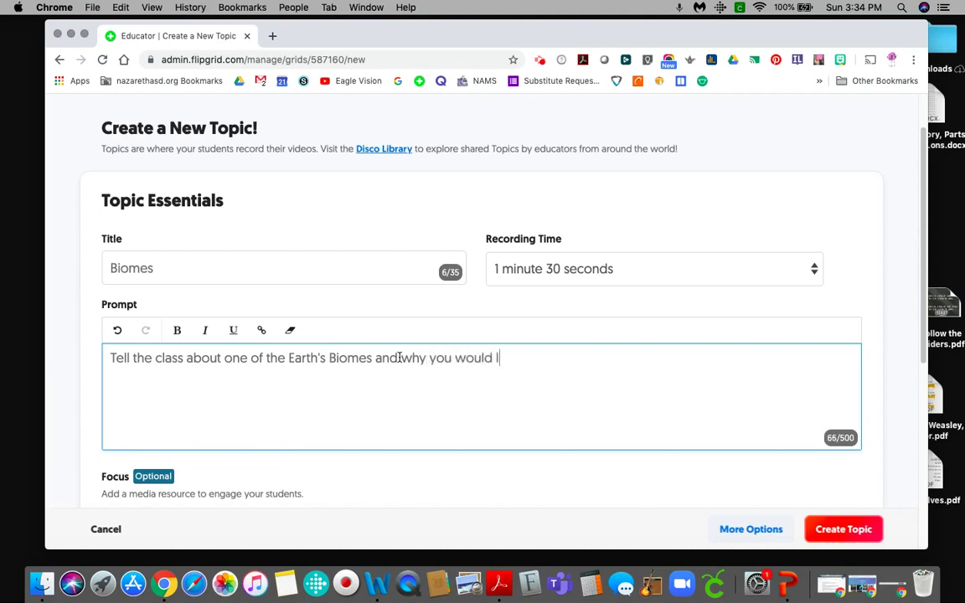
{"action": "type", "text": "ike to travel to a place in that Biome."}
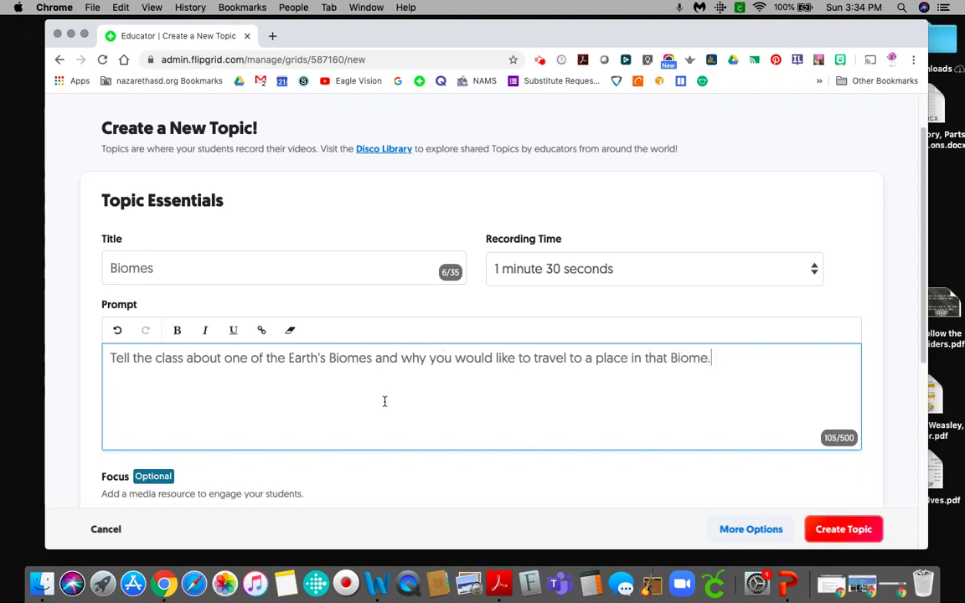
{"action": "scroll", "coordinate": [385, 401], "scroll_direction": "down", "scroll_amount": 5}
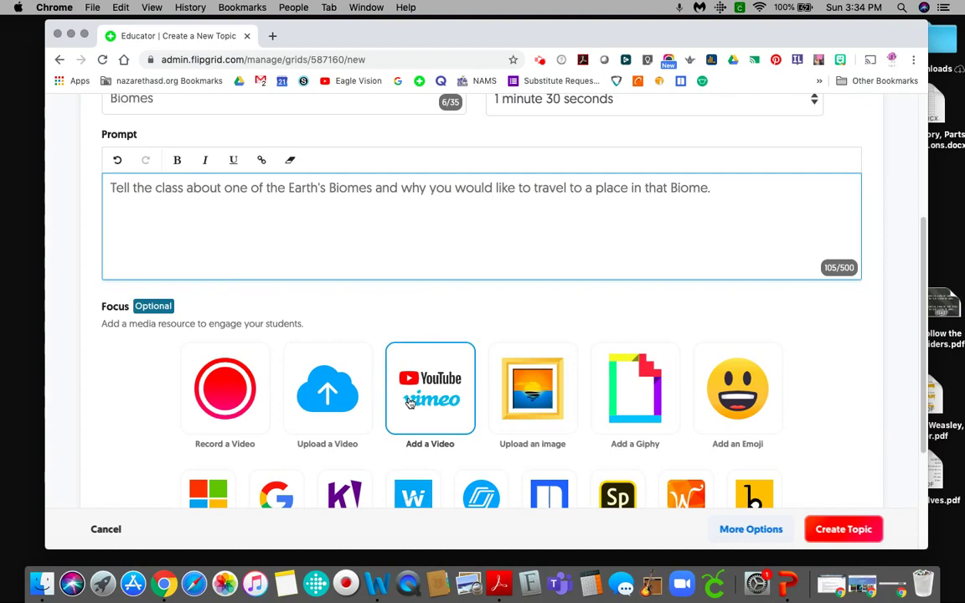
Expand More Options to reveal the extra topic settings below the media choices.
{"action": "scroll", "coordinate": [393, 402], "scroll_direction": "down", "scroll_amount": 4}
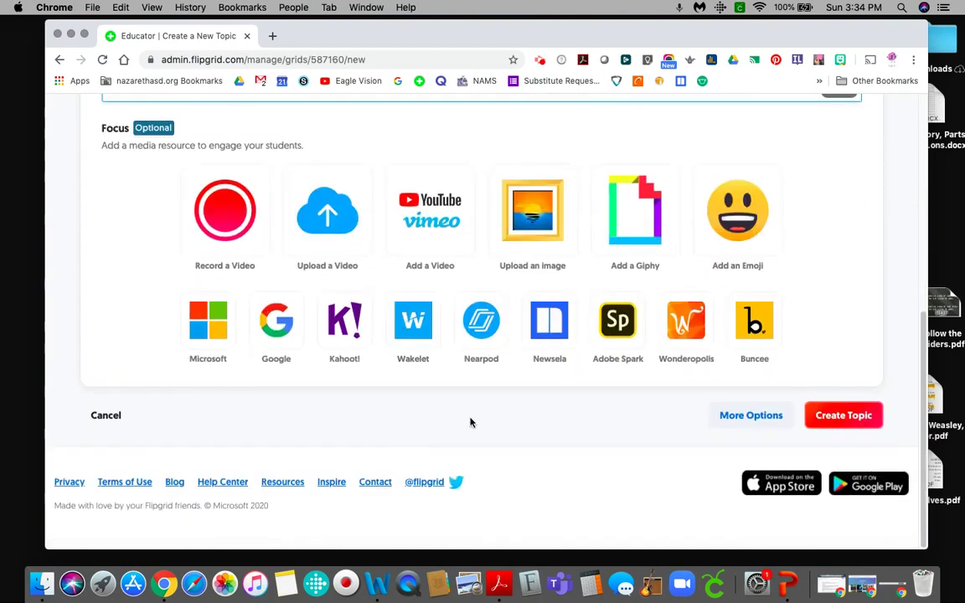
{"action": "left_click", "coordinate": [744, 424]}
{"action": "scroll", "coordinate": [618, 431], "scroll_direction": "up", "scroll_amount": 2}
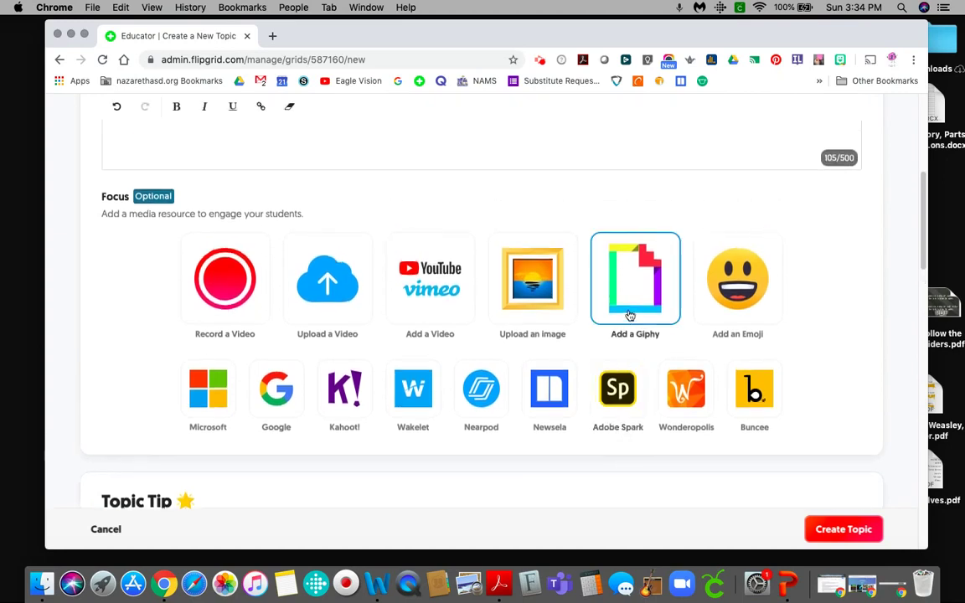
Search Giphy for 'biomes', browse the results, and close the picker without adding one.
{"action": "left_click", "coordinate": [626, 295]}
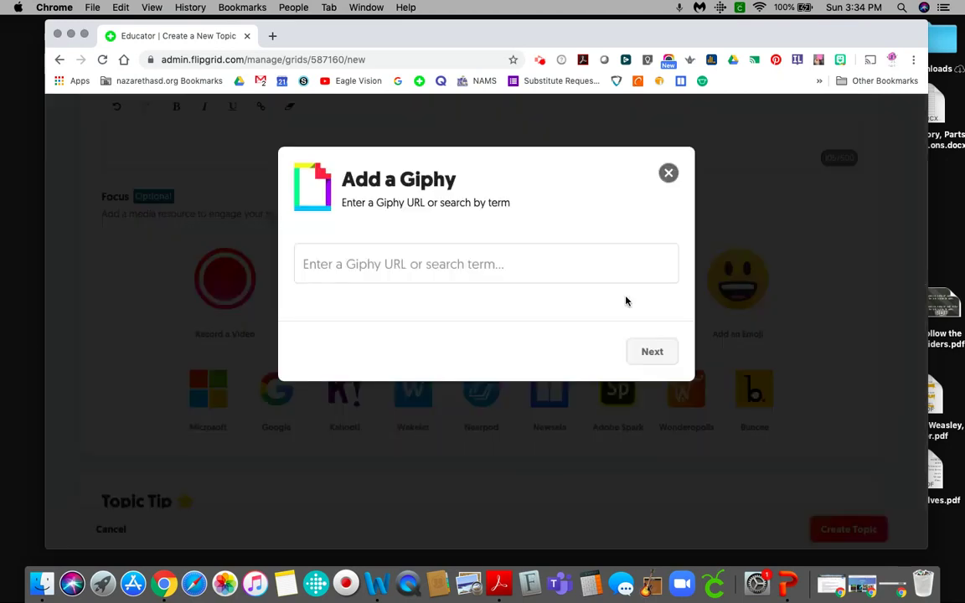
{"action": "left_click", "coordinate": [543, 266]}
{"action": "type", "text": "bio"}
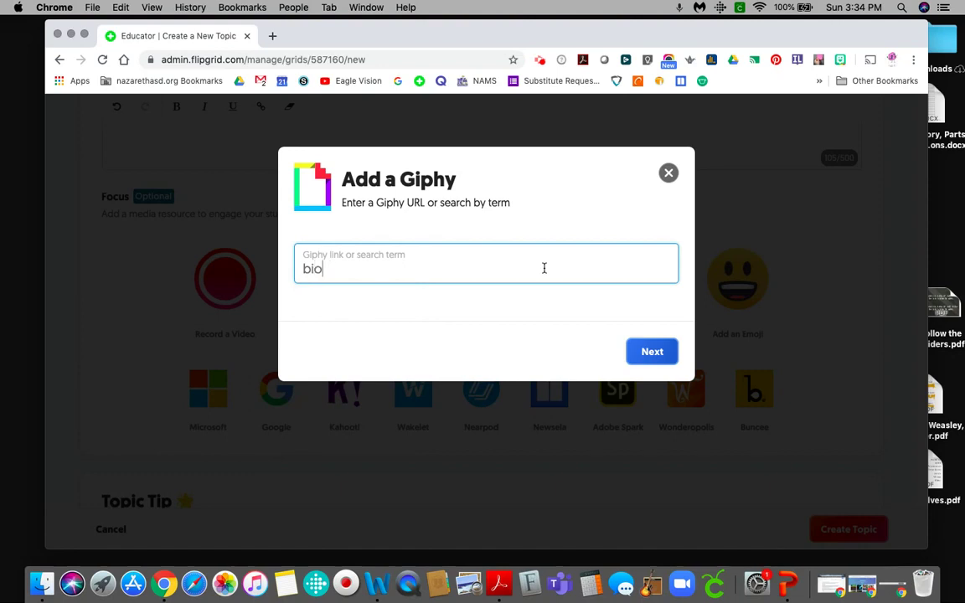
{"action": "type", "text": "mes"}
{"action": "key", "text": "Return"}
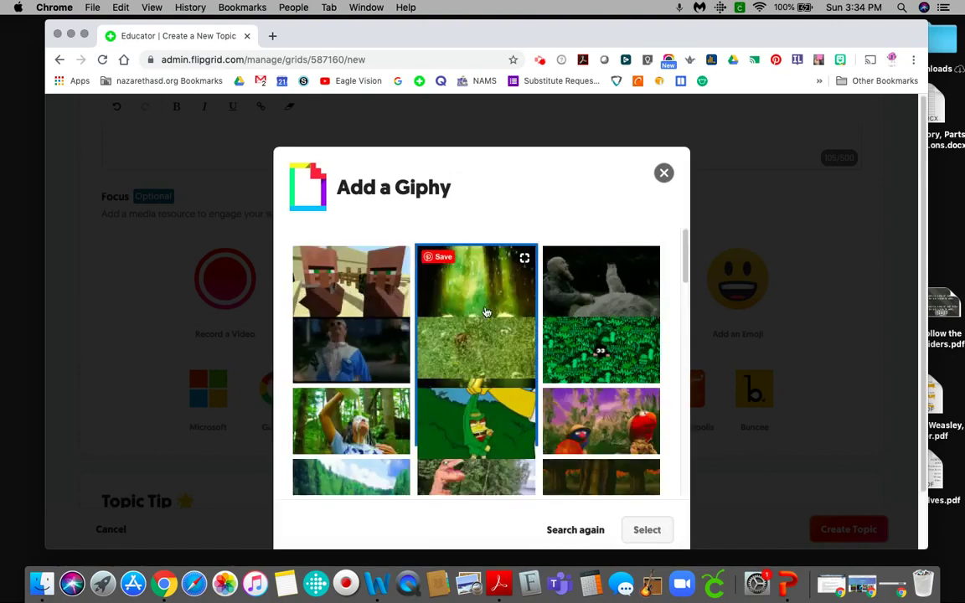
{"action": "scroll", "coordinate": [493, 371], "scroll_direction": "down", "scroll_amount": 2}
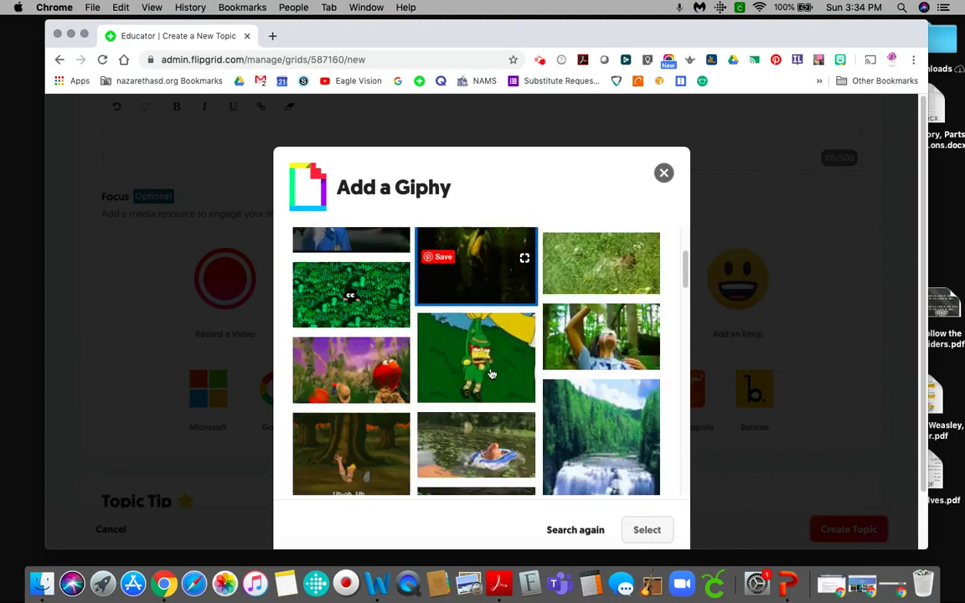
{"action": "scroll", "coordinate": [492, 371], "scroll_direction": "down", "scroll_amount": 1}
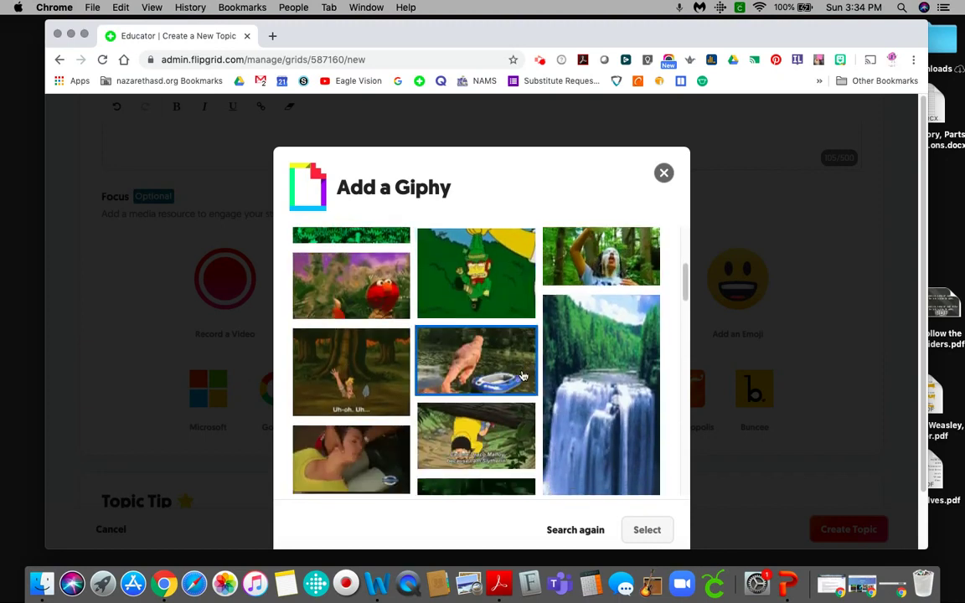
{"action": "scroll", "coordinate": [521, 376], "scroll_direction": "up", "scroll_amount": 3}
{"action": "left_click", "coordinate": [664, 172]}
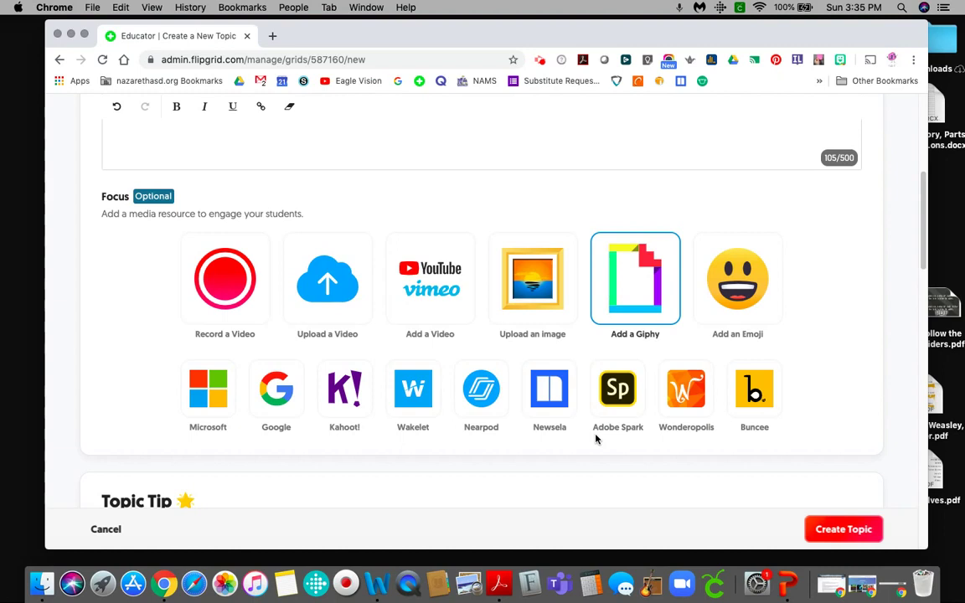
Turn Video Moderation on and then back off.
{"action": "scroll", "coordinate": [594, 431], "scroll_direction": "down", "scroll_amount": 8}
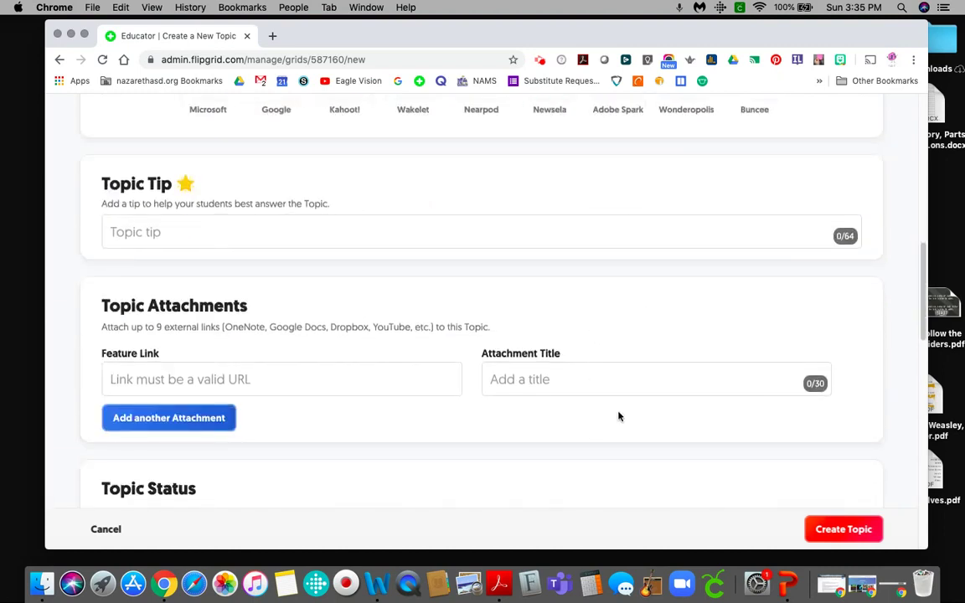
{"action": "scroll", "coordinate": [619, 416], "scroll_direction": "down", "scroll_amount": 6}
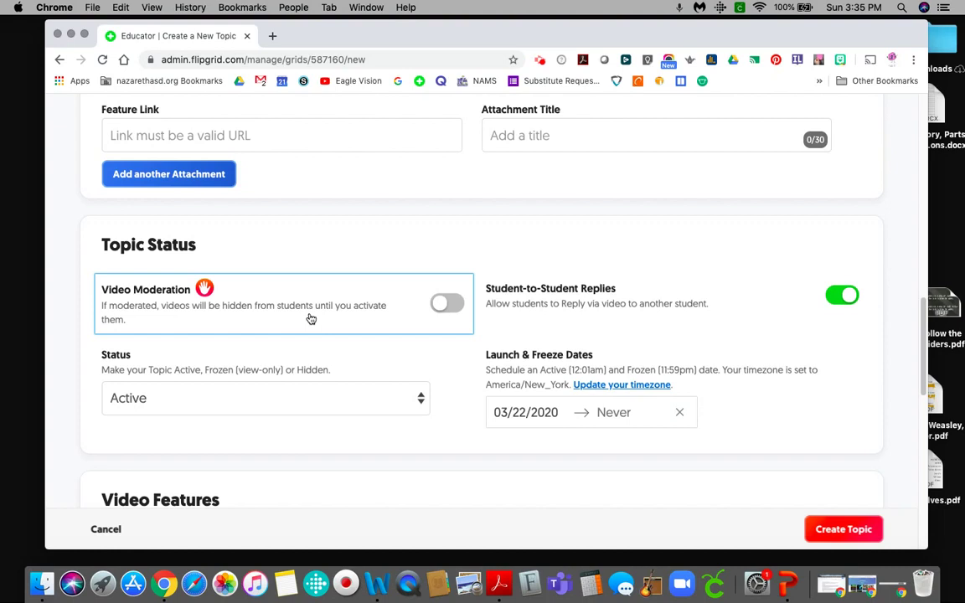
{"action": "left_click", "coordinate": [444, 306]}
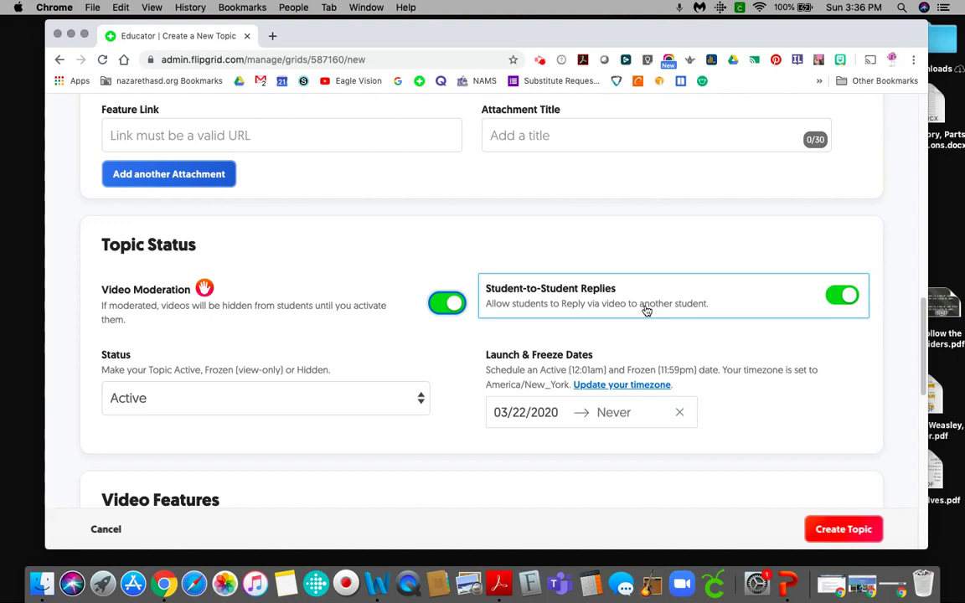
{"action": "left_click", "coordinate": [446, 302]}
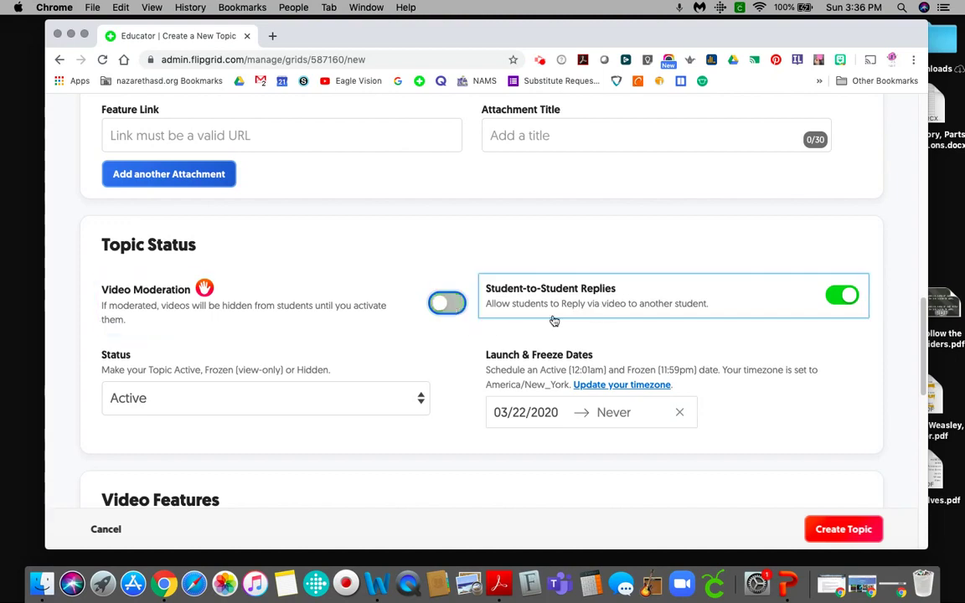
Change the topic status from Active through Frozen to Hidden, then open the freeze date calendar.
{"action": "left_click", "coordinate": [405, 401]}
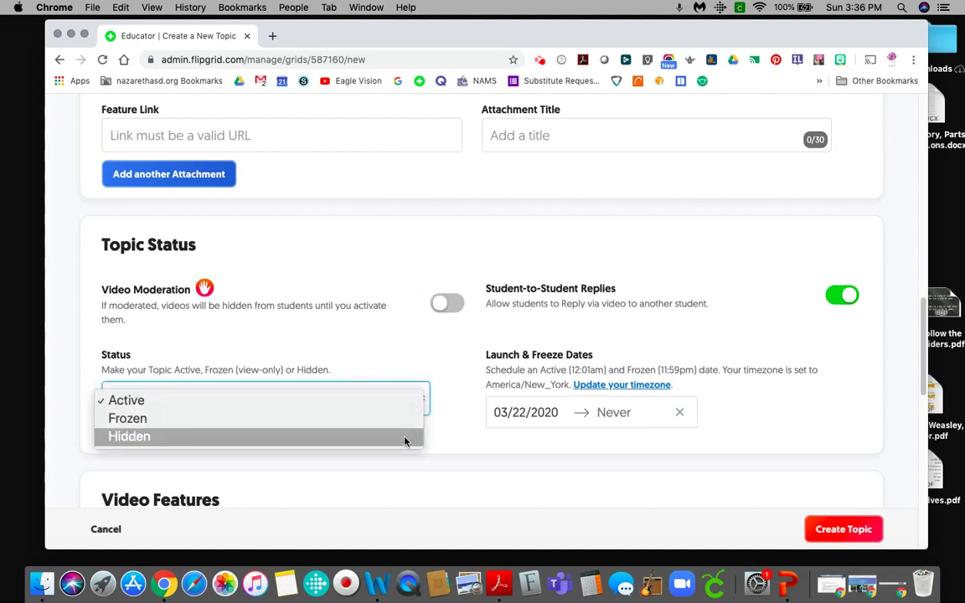
{"action": "left_click", "coordinate": [405, 402]}
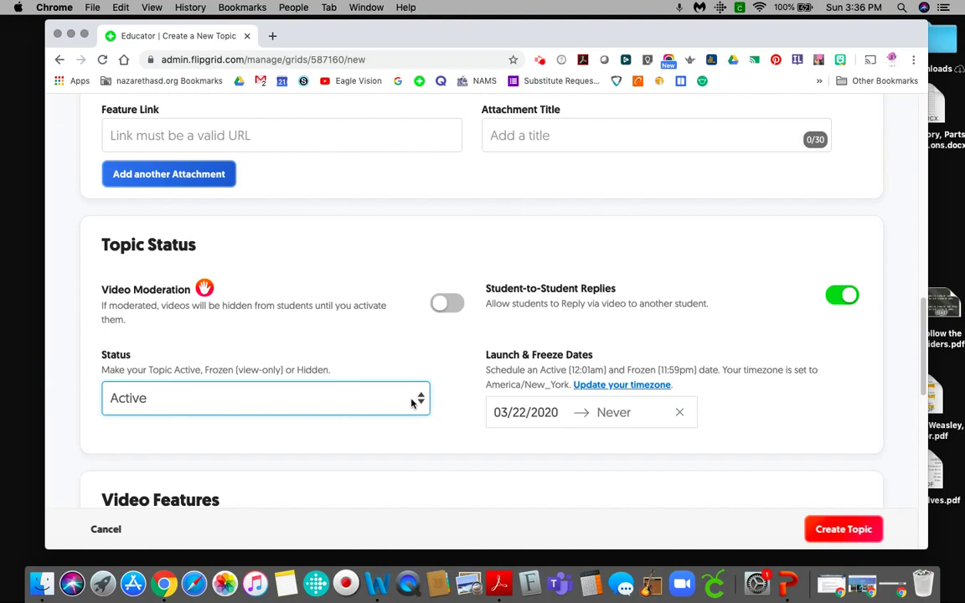
{"action": "left_click", "coordinate": [411, 403]}
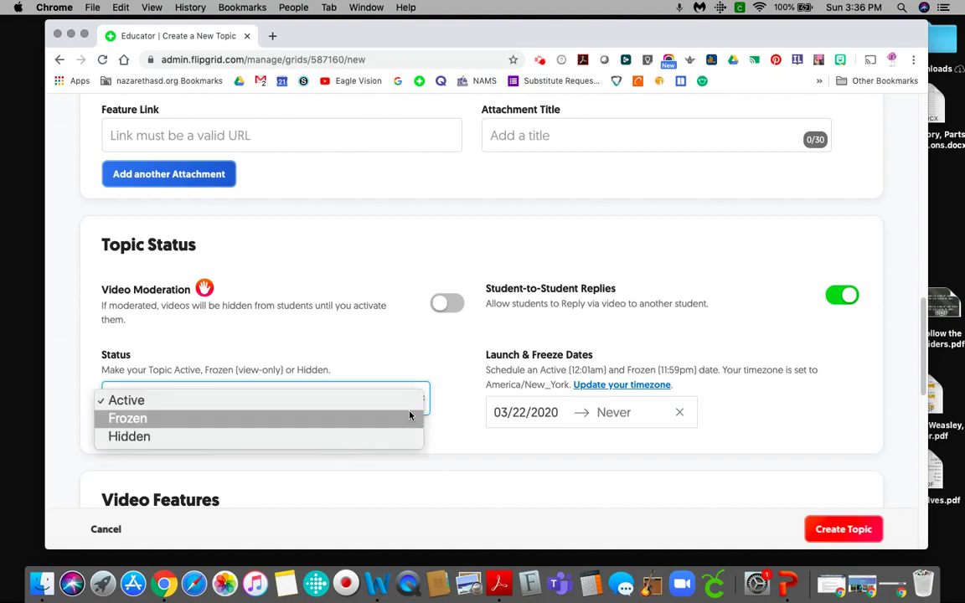
{"action": "left_click", "coordinate": [409, 421]}
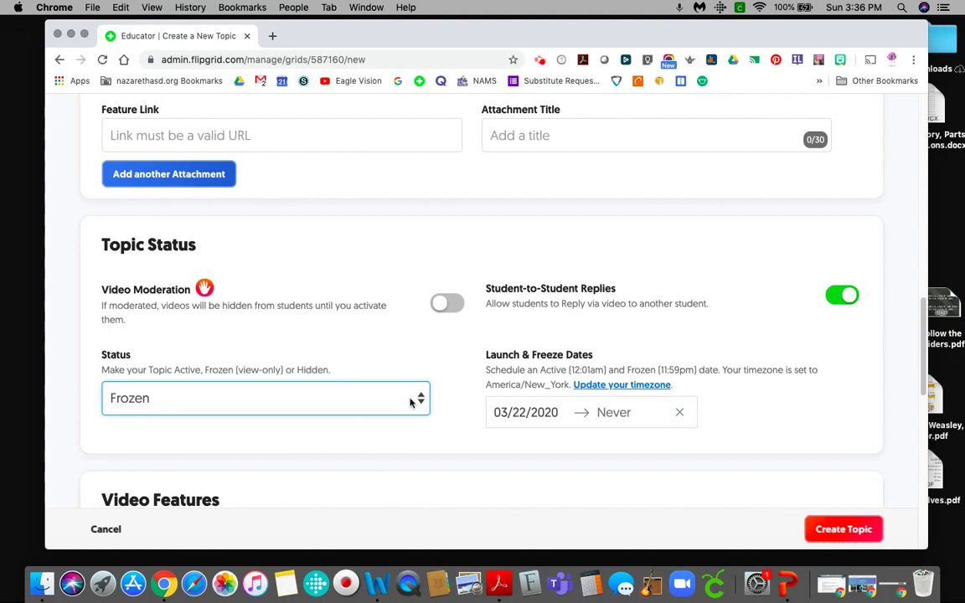
{"action": "left_click", "coordinate": [410, 402]}
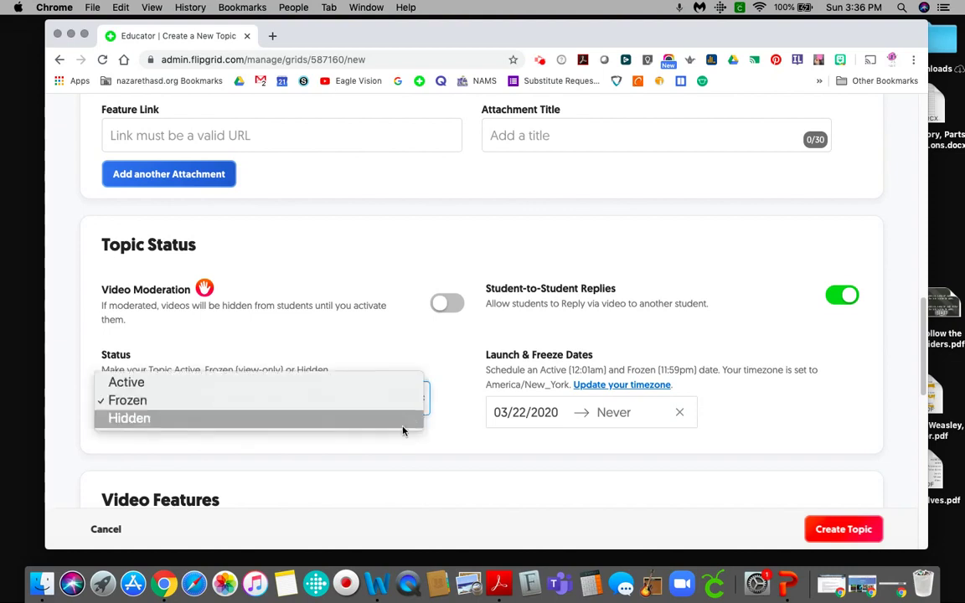
{"action": "left_click", "coordinate": [404, 424]}
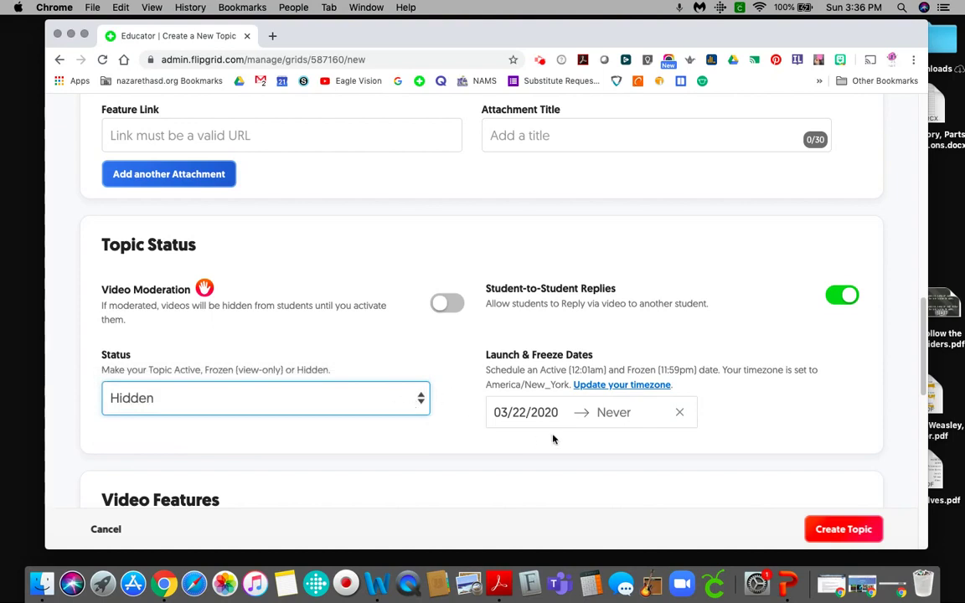
{"action": "left_click", "coordinate": [633, 417]}
Leave the freeze date empty, keep Selfies and Videos as the style, and scroll to Feedback.
{"action": "scroll", "coordinate": [633, 418], "scroll_direction": "down", "scroll_amount": 5}
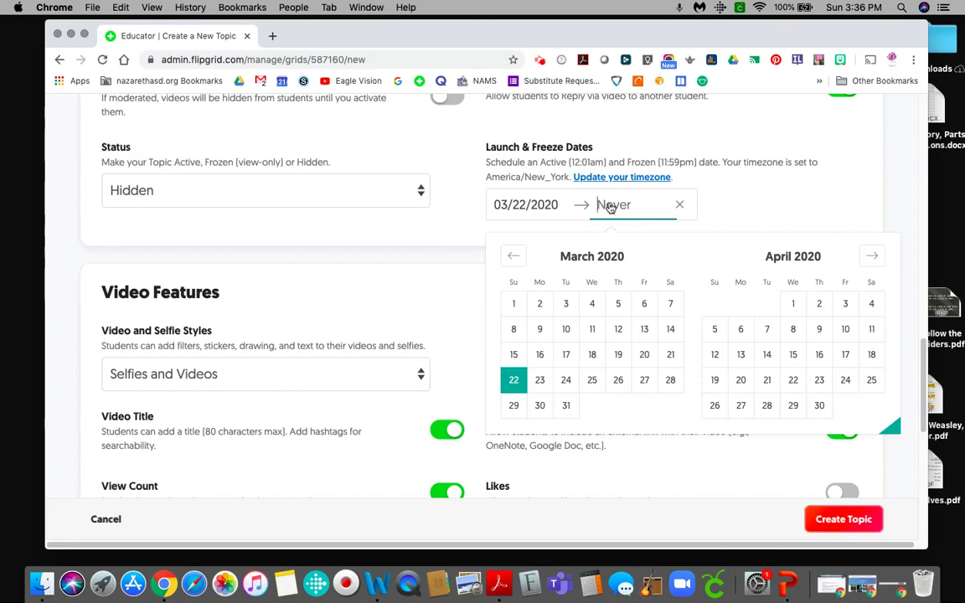
{"action": "left_click", "coordinate": [397, 215]}
{"action": "scroll", "coordinate": [452, 322], "scroll_direction": "down", "scroll_amount": 6}
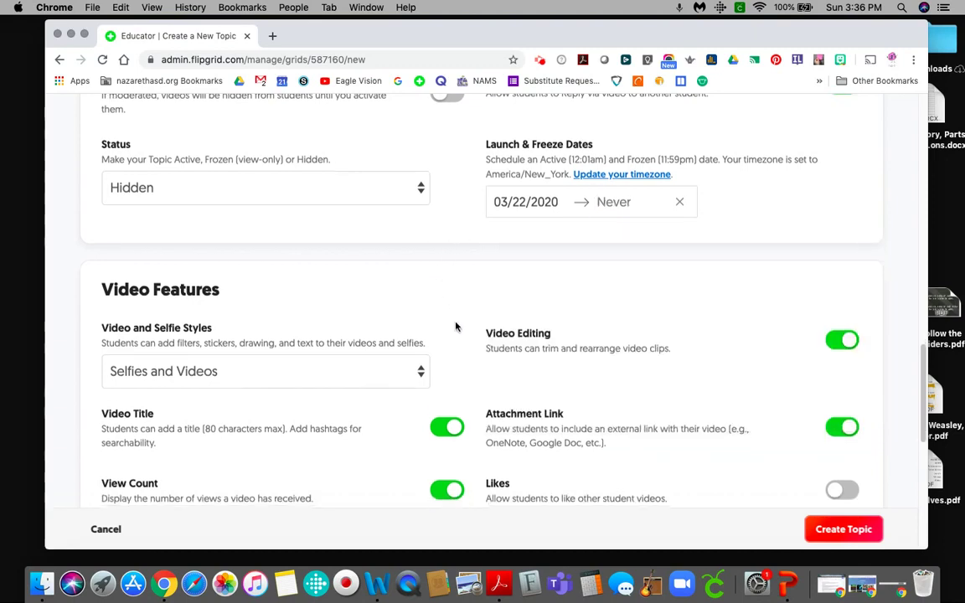
{"action": "scroll", "coordinate": [520, 334], "scroll_direction": "up", "scroll_amount": 5}
{"action": "scroll", "coordinate": [520, 335], "scroll_direction": "down", "scroll_amount": 2}
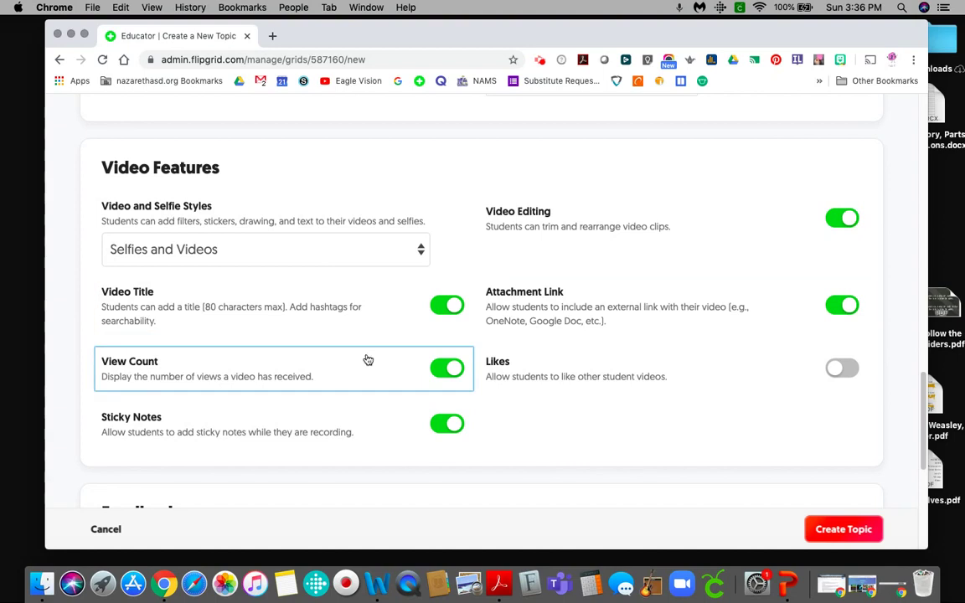
{"action": "left_click", "coordinate": [347, 256]}
{"action": "left_click", "coordinate": [348, 260]}
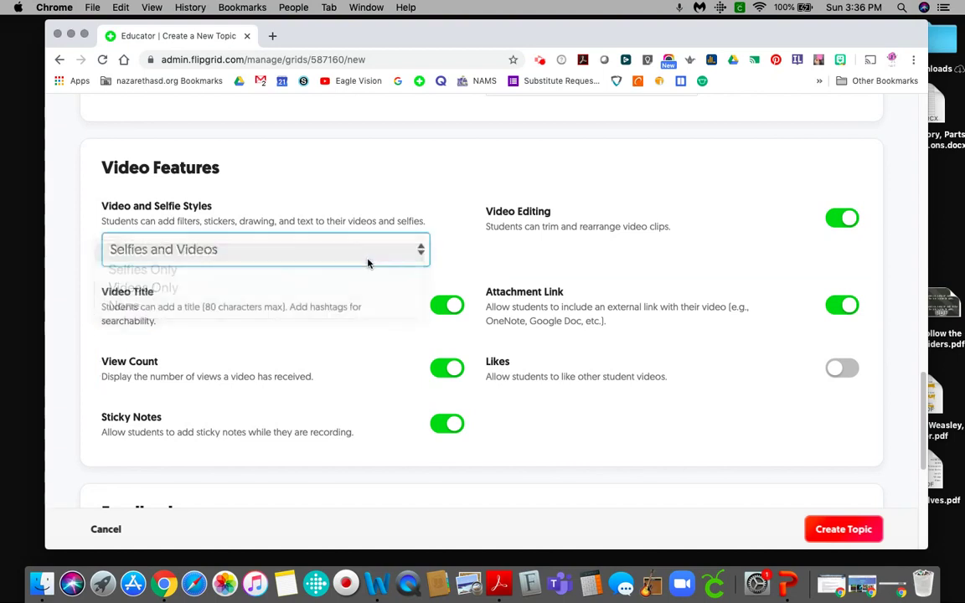
{"action": "scroll", "coordinate": [679, 388], "scroll_direction": "down", "scroll_amount": 3}
{"action": "scroll", "coordinate": [695, 383], "scroll_direction": "down", "scroll_amount": 5}
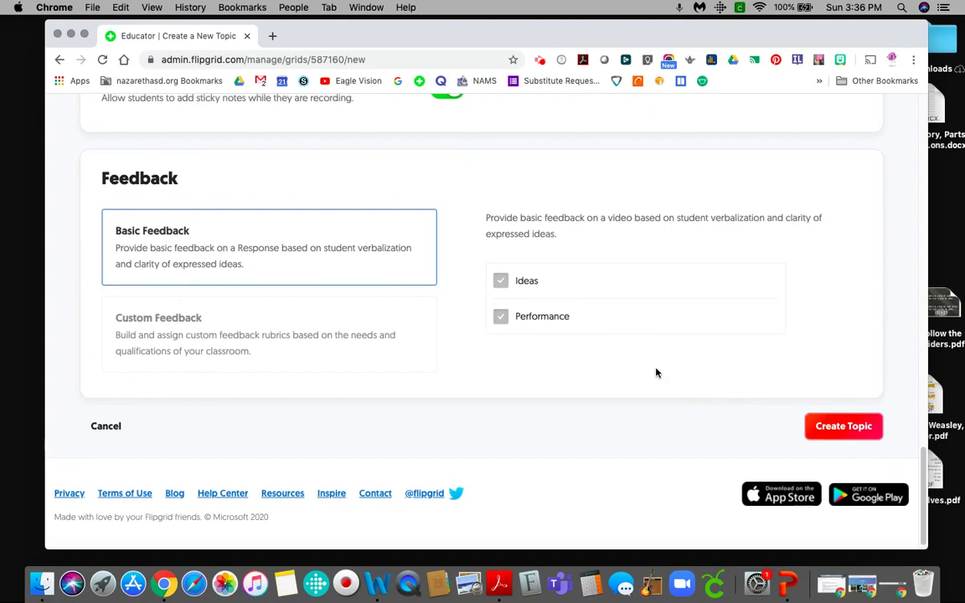
Create the Biomes topic, copy its flipgrid.com/1e6729c4 share link, and view its QR code.
{"action": "left_click", "coordinate": [840, 430]}
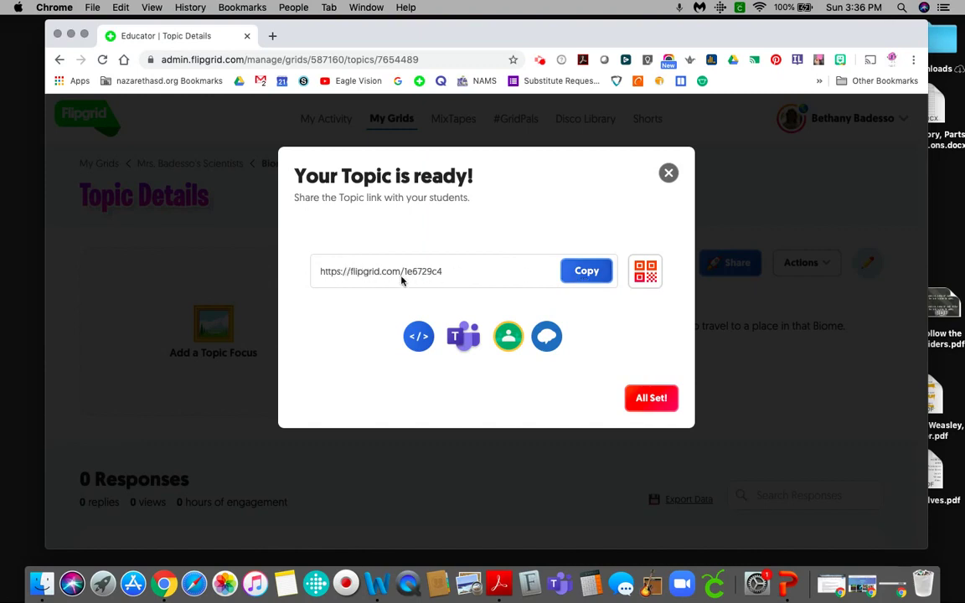
{"action": "left_click", "coordinate": [584, 276]}
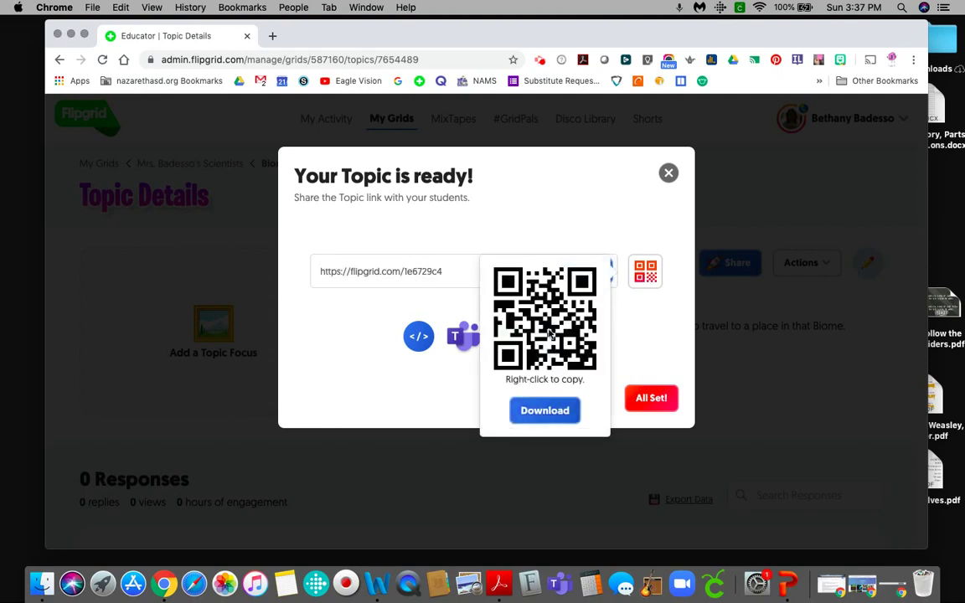
{"action": "left_click", "coordinate": [580, 232]}
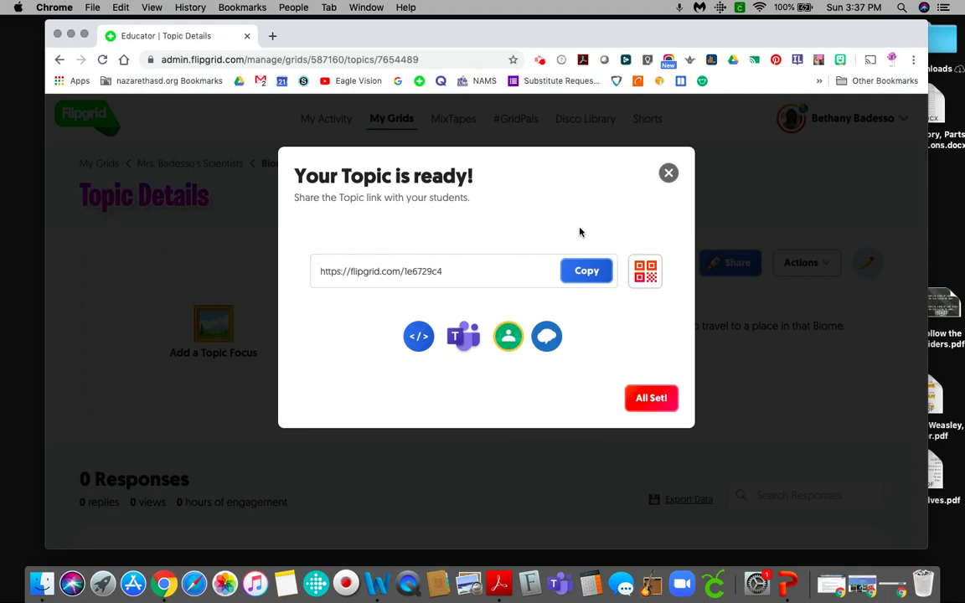
{"action": "left_click", "coordinate": [644, 271]}
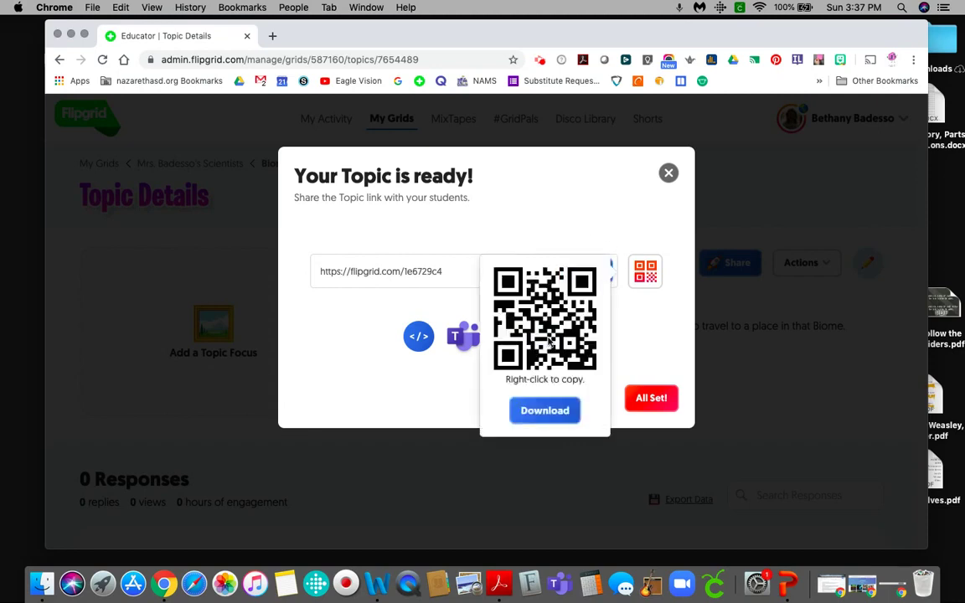
{"action": "left_click", "coordinate": [662, 333]}
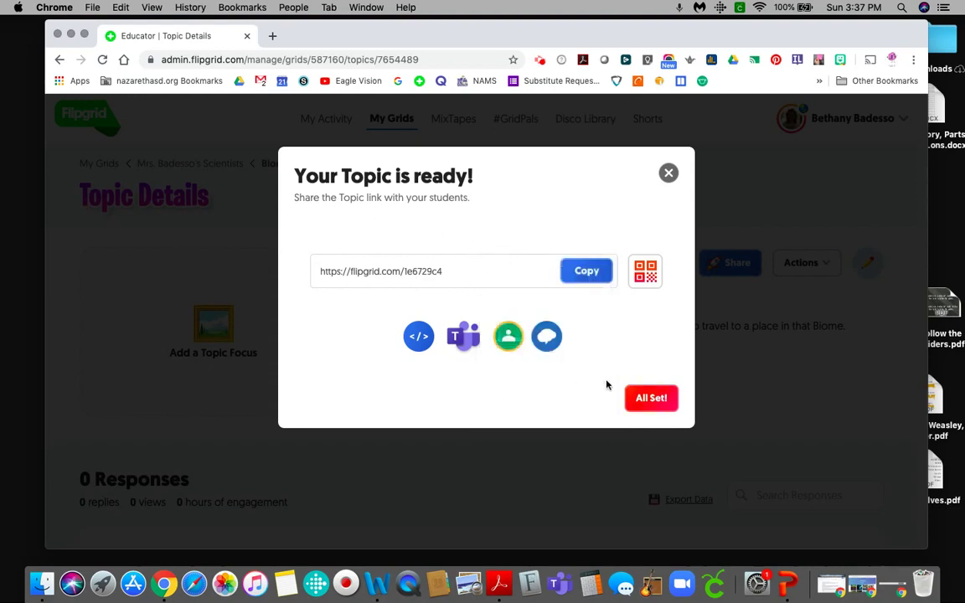
Dismiss the ready message and delete the Biomes topic via Actions, confirming permanent deletion.
{"action": "left_click", "coordinate": [652, 397]}
{"action": "scroll", "coordinate": [469, 406], "scroll_direction": "down", "scroll_amount": 3}
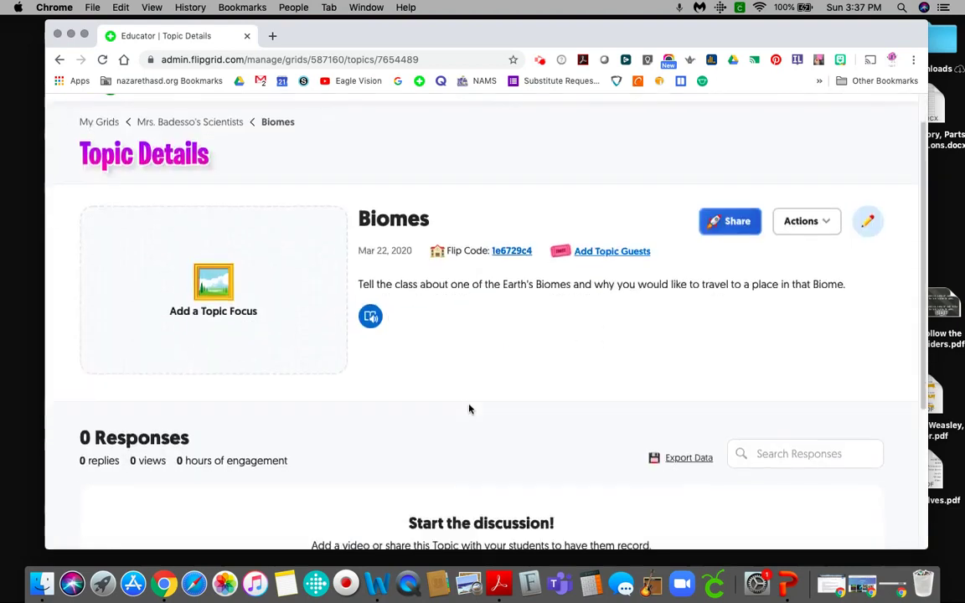
{"action": "scroll", "coordinate": [469, 405], "scroll_direction": "down", "scroll_amount": 1}
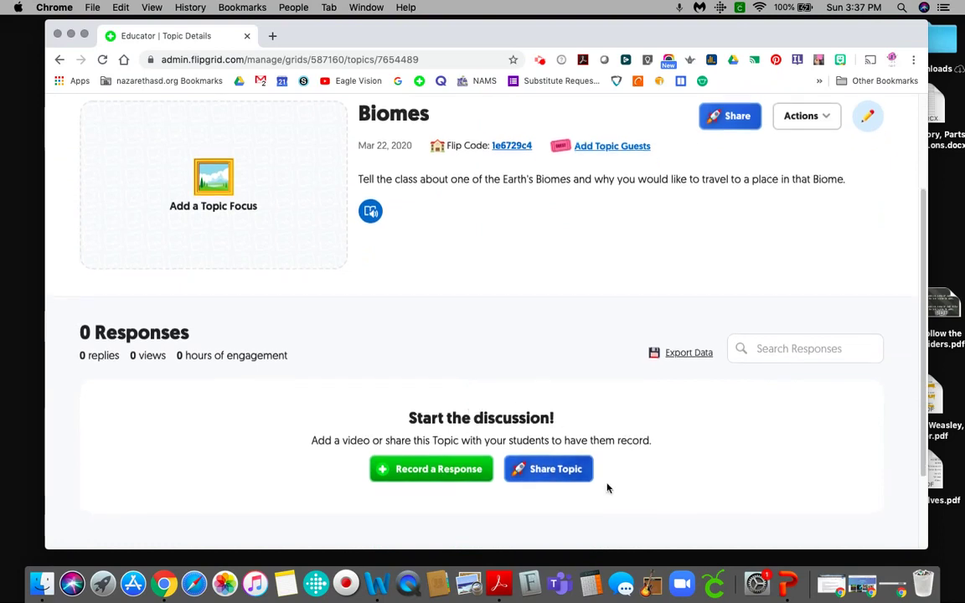
{"action": "scroll", "coordinate": [622, 474], "scroll_direction": "up", "scroll_amount": 5}
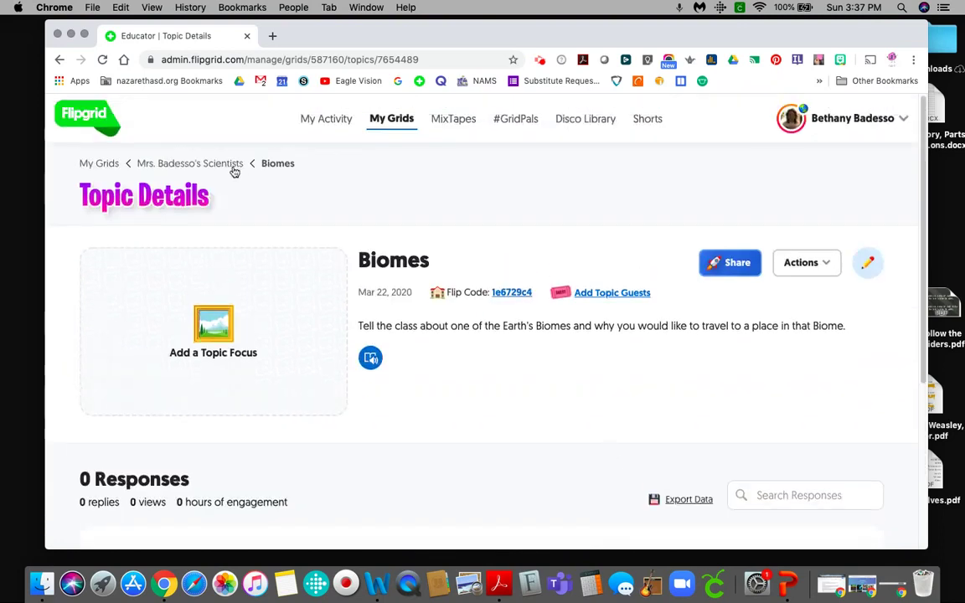
{"action": "left_click", "coordinate": [801, 262]}
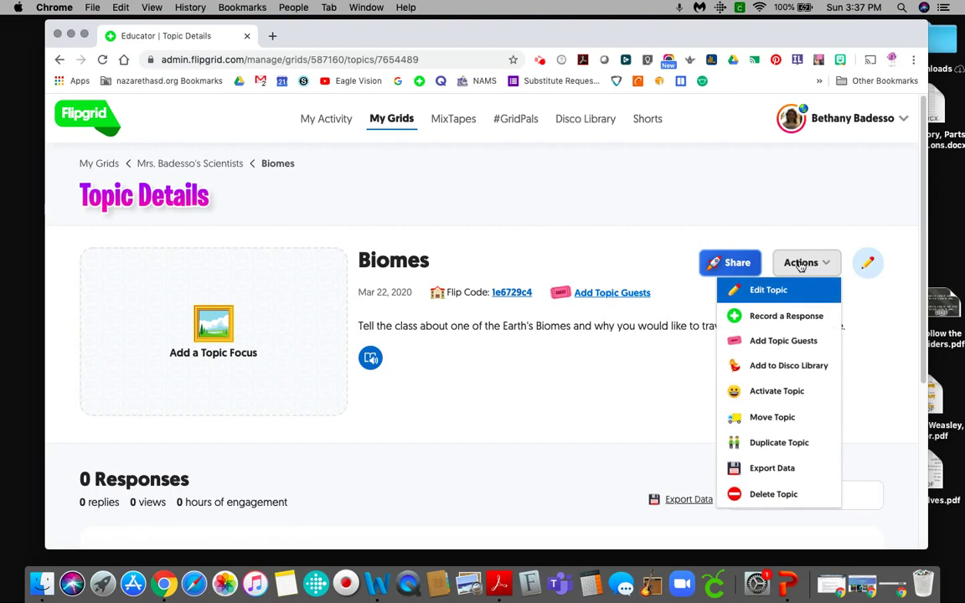
{"action": "left_click", "coordinate": [799, 498]}
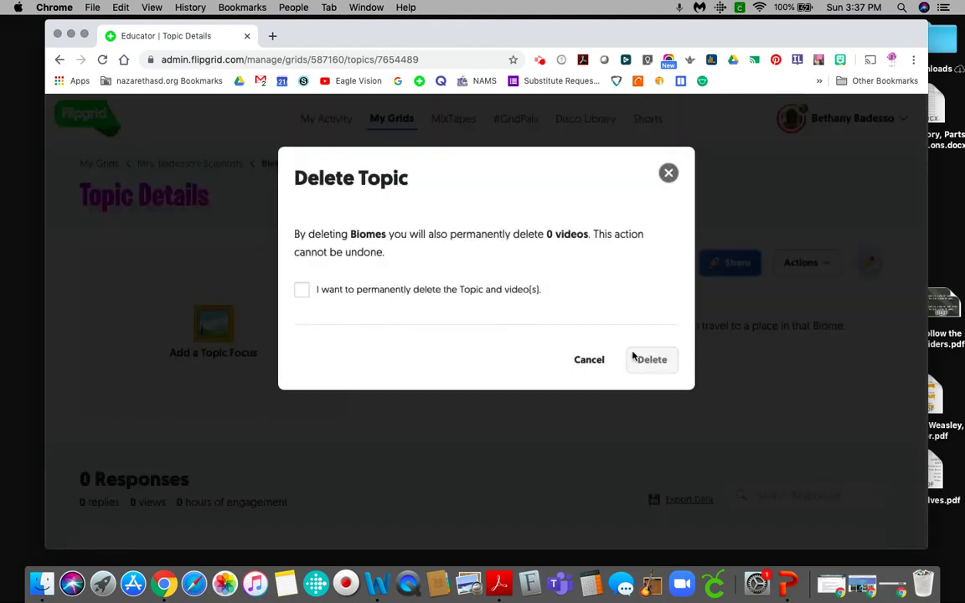
{"action": "left_click", "coordinate": [301, 290]}
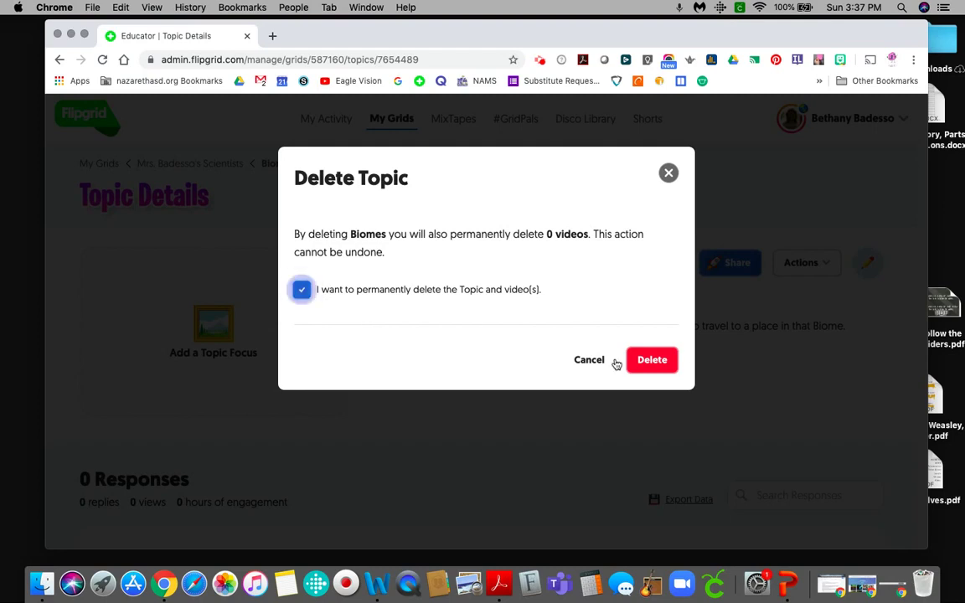
{"action": "left_click", "coordinate": [663, 361]}
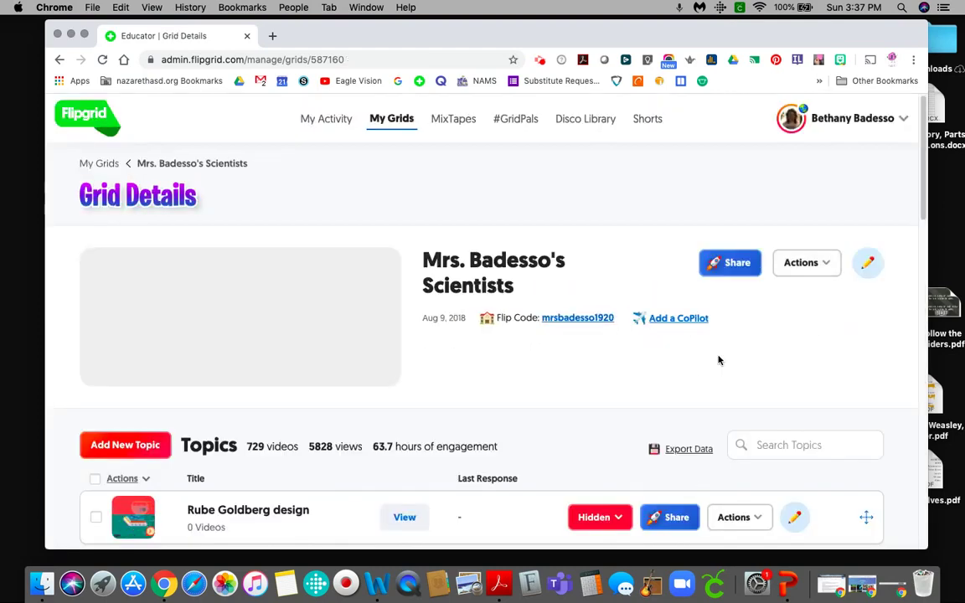
Open the Kitchen Scrap Plants "check in" topic and scroll down to its 3 responses.
{"action": "scroll", "coordinate": [712, 372], "scroll_direction": "down", "scroll_amount": 10}
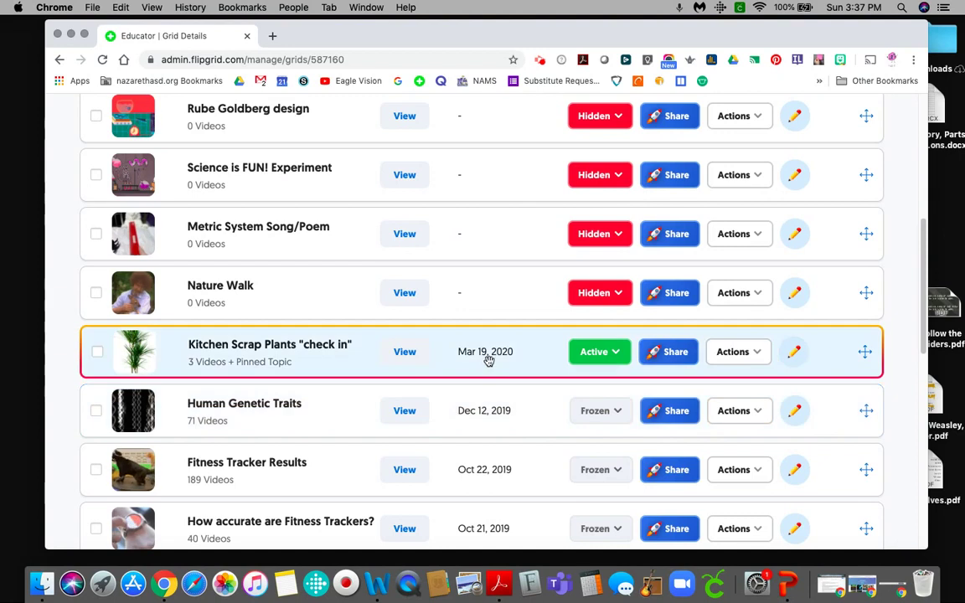
{"action": "left_click", "coordinate": [490, 365]}
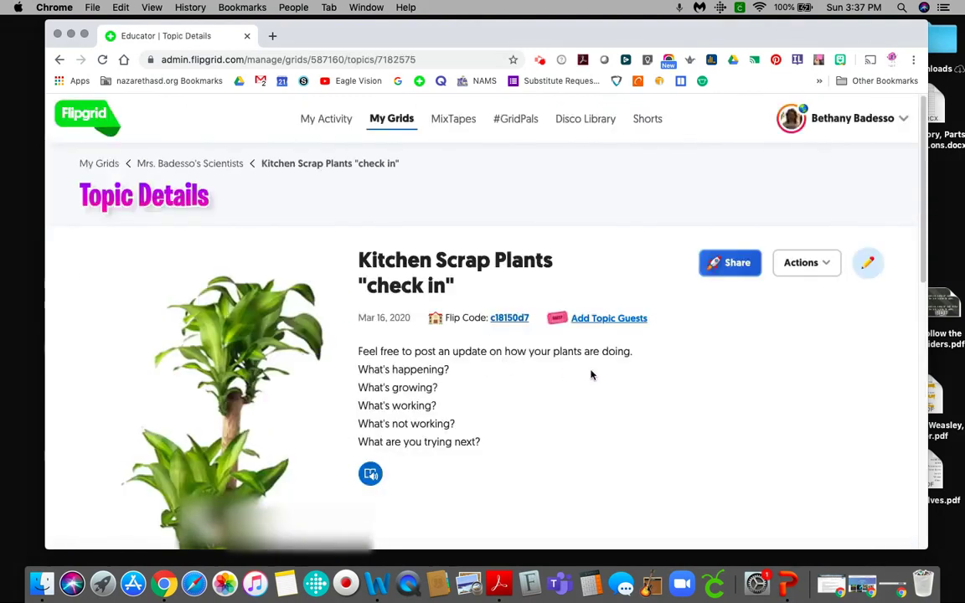
{"action": "scroll", "coordinate": [578, 364], "scroll_direction": "down", "scroll_amount": 5}
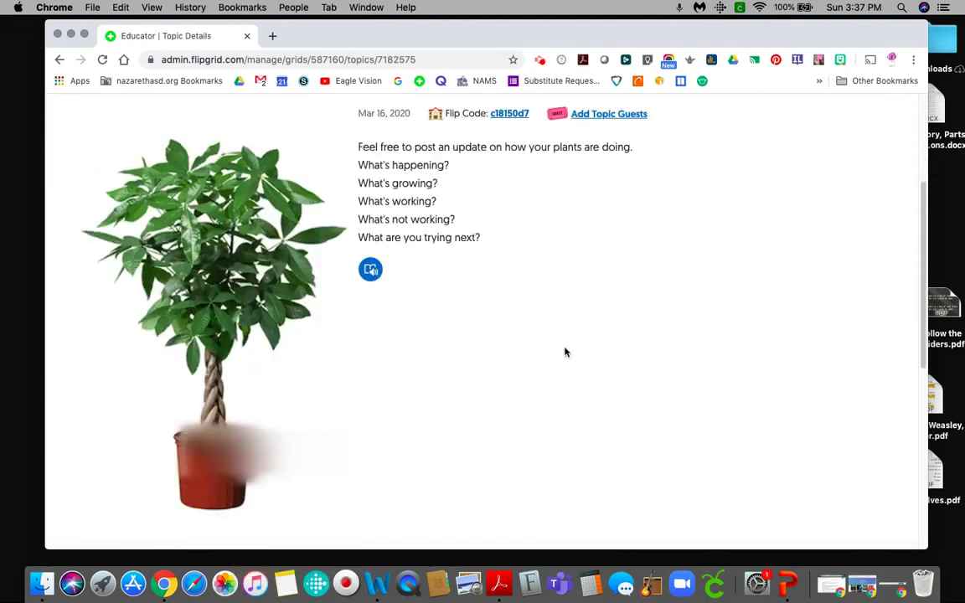
{"action": "scroll", "coordinate": [564, 352], "scroll_direction": "down", "scroll_amount": 8}
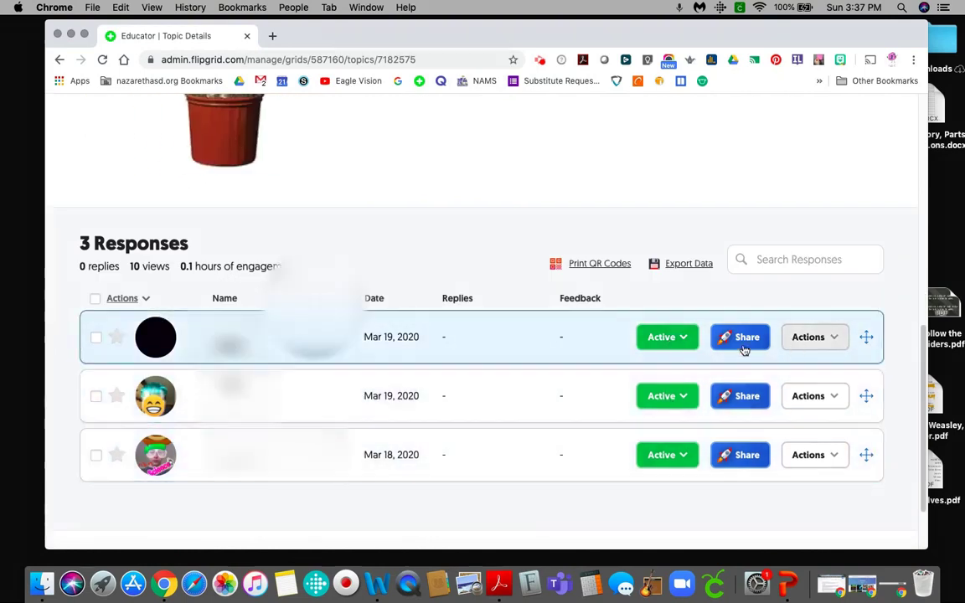
Open the third student response's feedback and leave its Ideas score unset.
{"action": "left_click", "coordinate": [356, 453]}
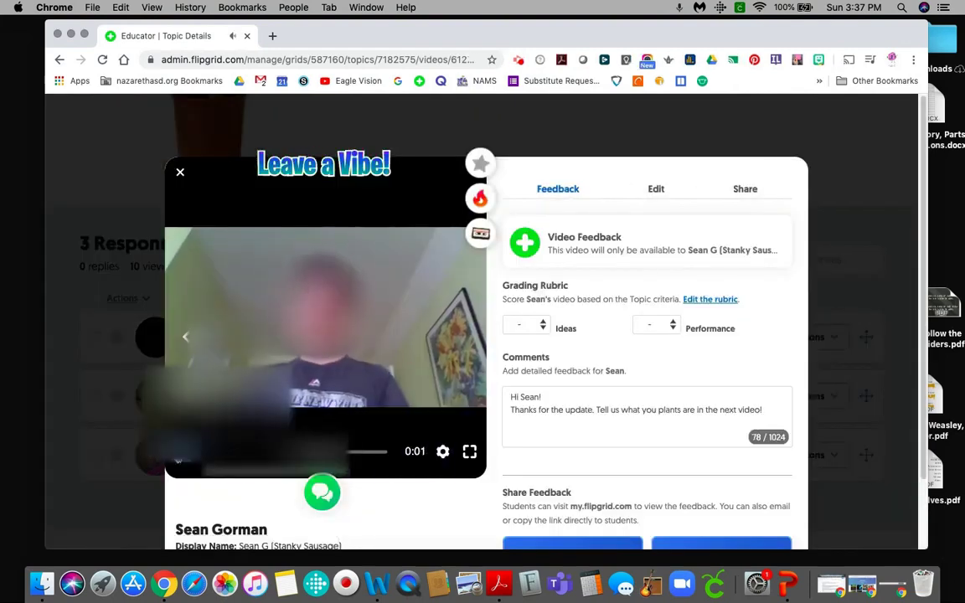
{"action": "scroll", "coordinate": [637, 369], "scroll_direction": "down", "scroll_amount": 1}
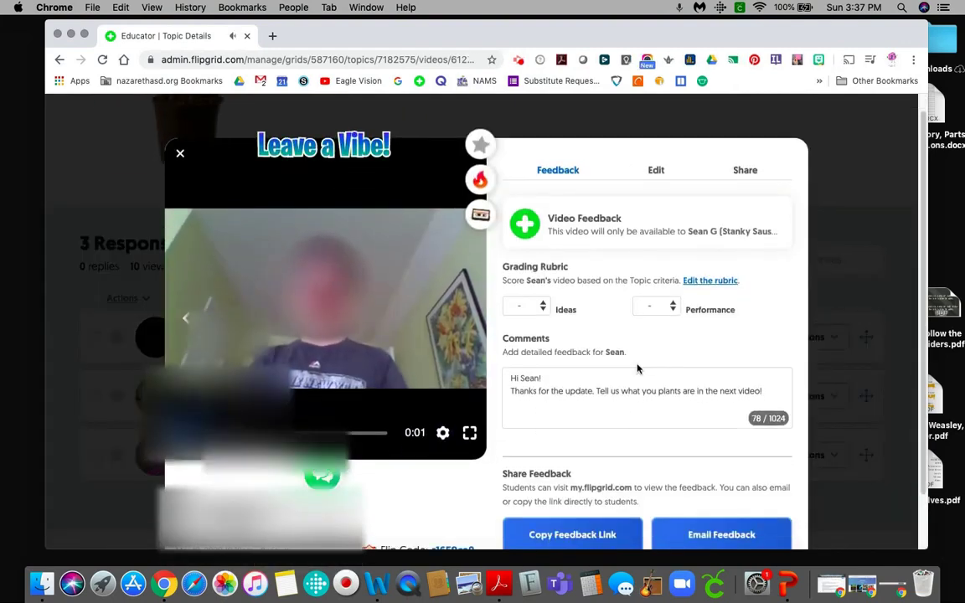
{"action": "scroll", "coordinate": [637, 368], "scroll_direction": "down", "scroll_amount": 3}
{"action": "left_click", "coordinate": [525, 247]}
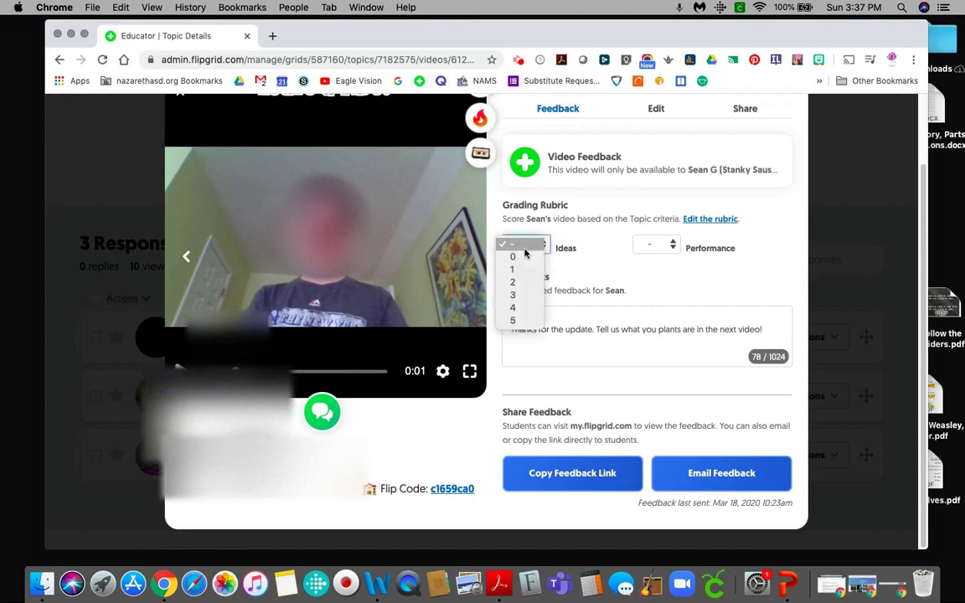
{"action": "left_click", "coordinate": [575, 250]}
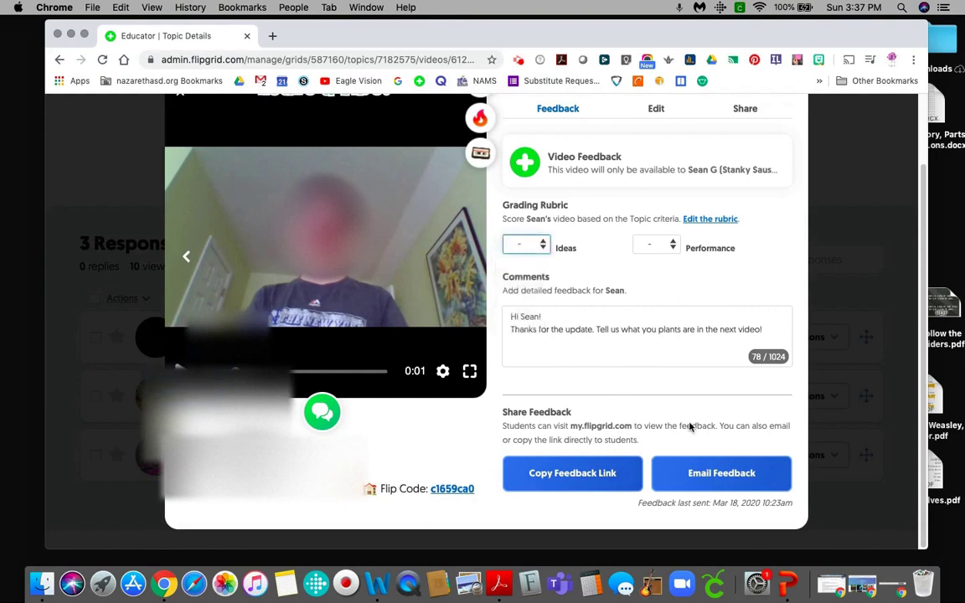
Close the response feedback panel and return to the top of the topic page.
{"action": "scroll", "coordinate": [682, 469], "scroll_direction": "up", "scroll_amount": 2}
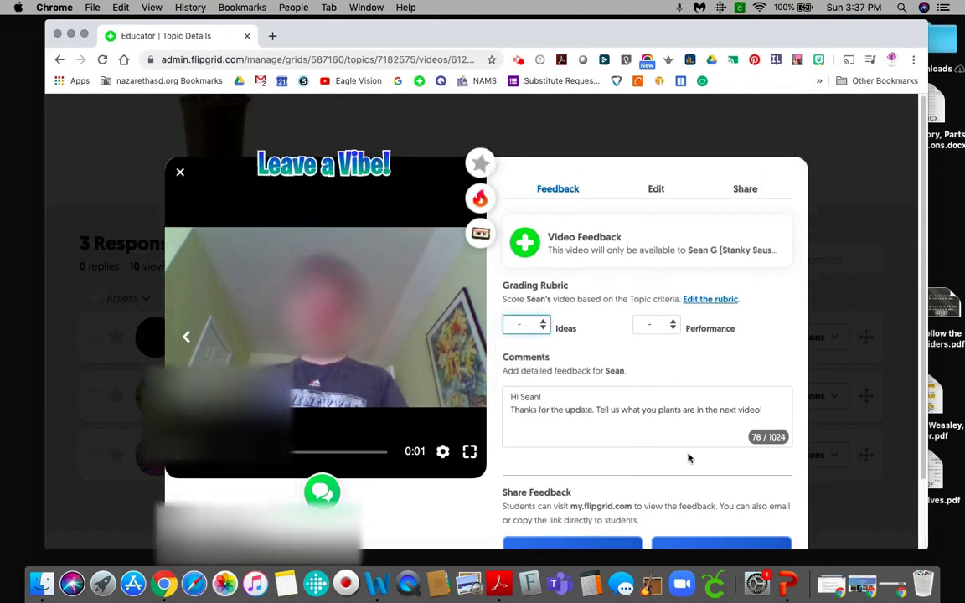
{"action": "left_click", "coordinate": [179, 174]}
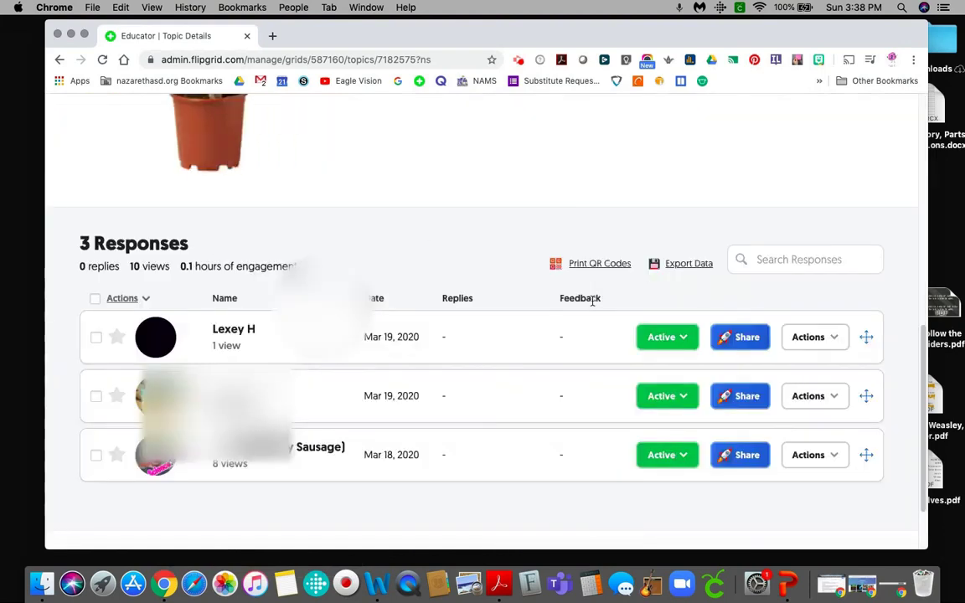
{"action": "scroll", "coordinate": [461, 278], "scroll_direction": "up", "scroll_amount": 5}
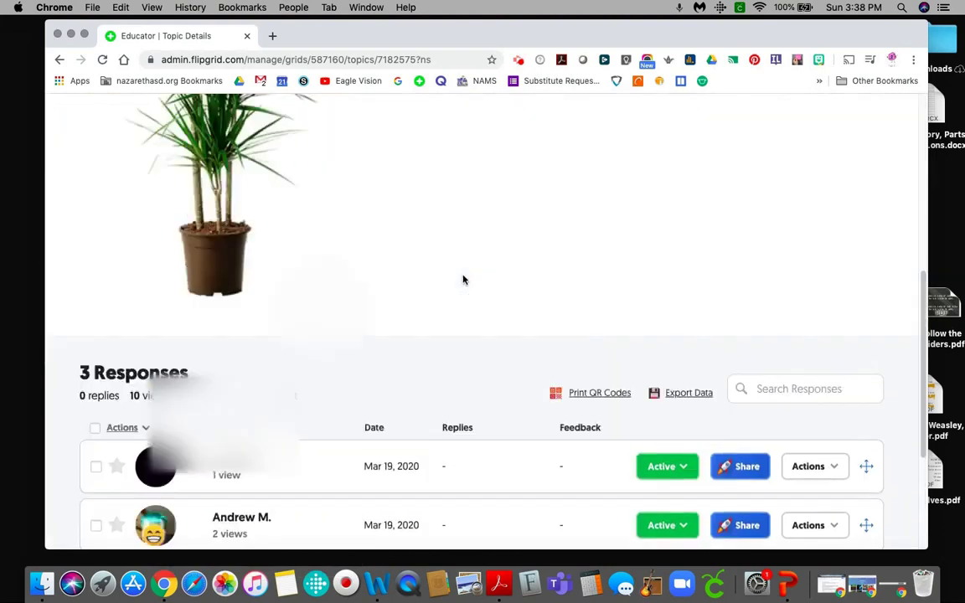
{"action": "scroll", "coordinate": [465, 279], "scroll_direction": "up", "scroll_amount": 5}
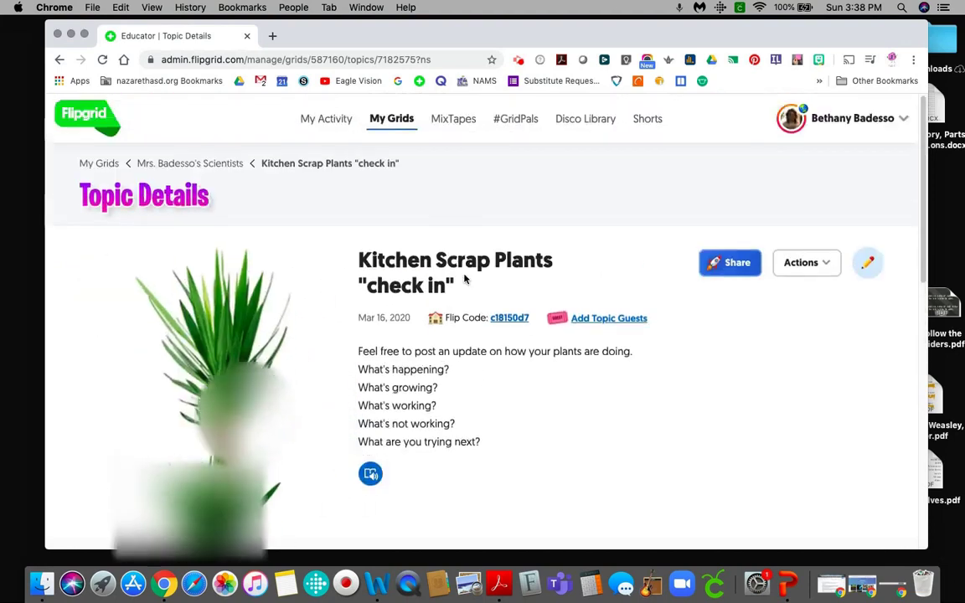